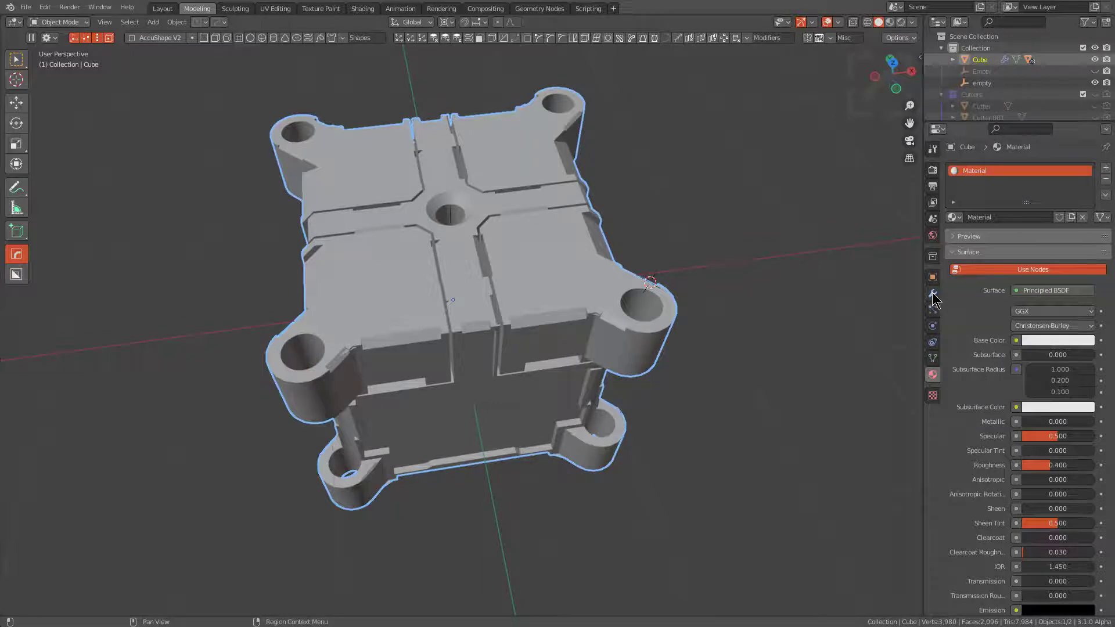
Show the Cube's Boolean modifier stack and orbit to see the cutter origins and names
click(932, 294)
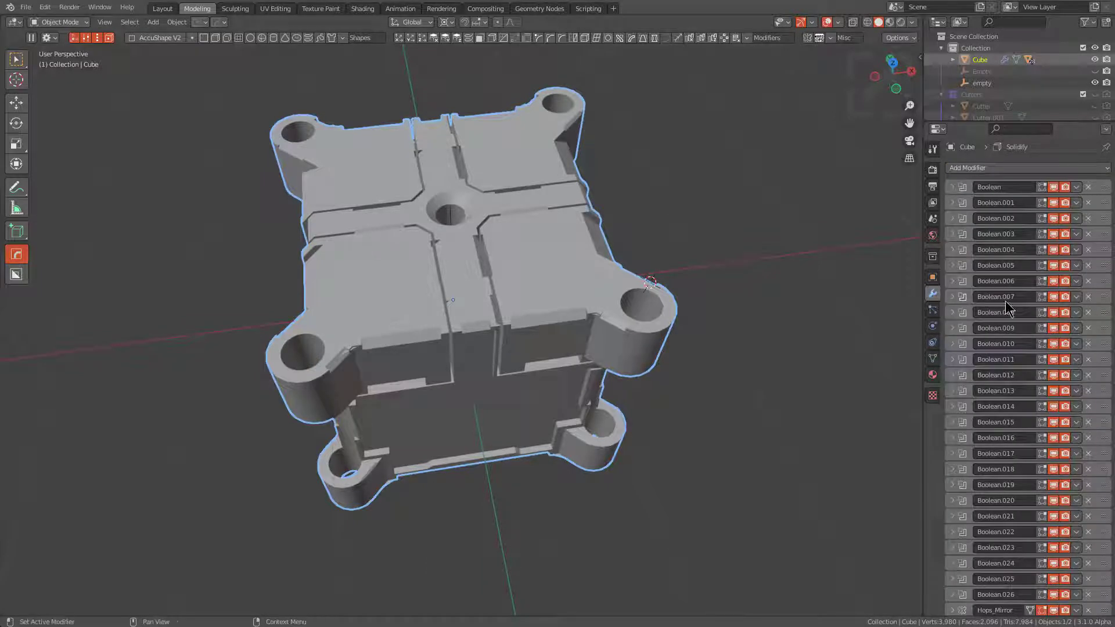
scroll(1018, 414, down, 1)
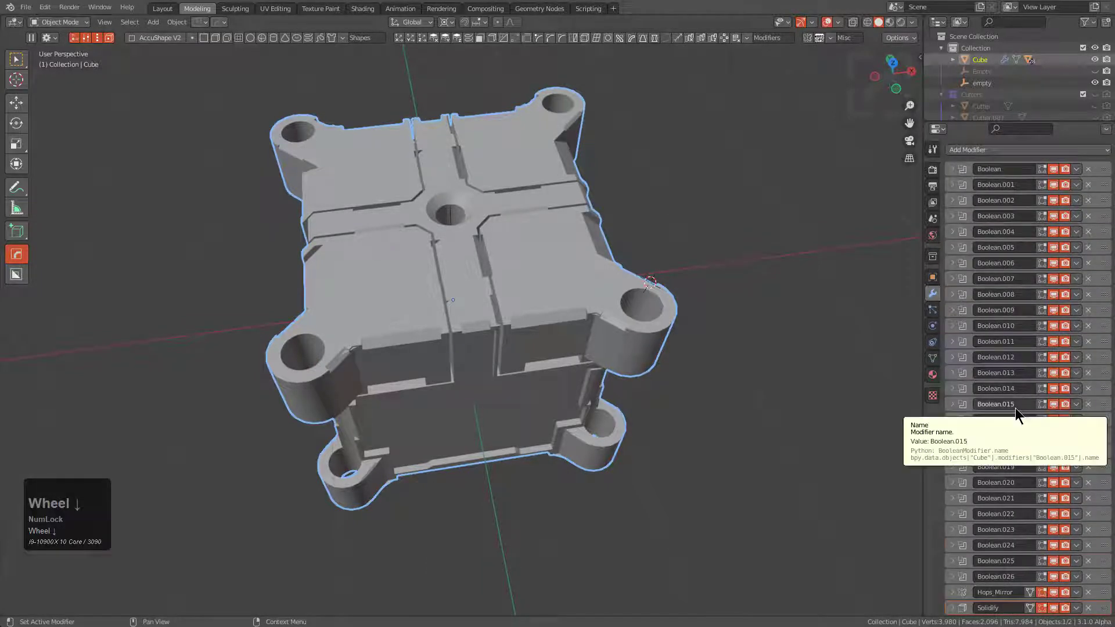
middle_drag(667, 322, 567, 274)
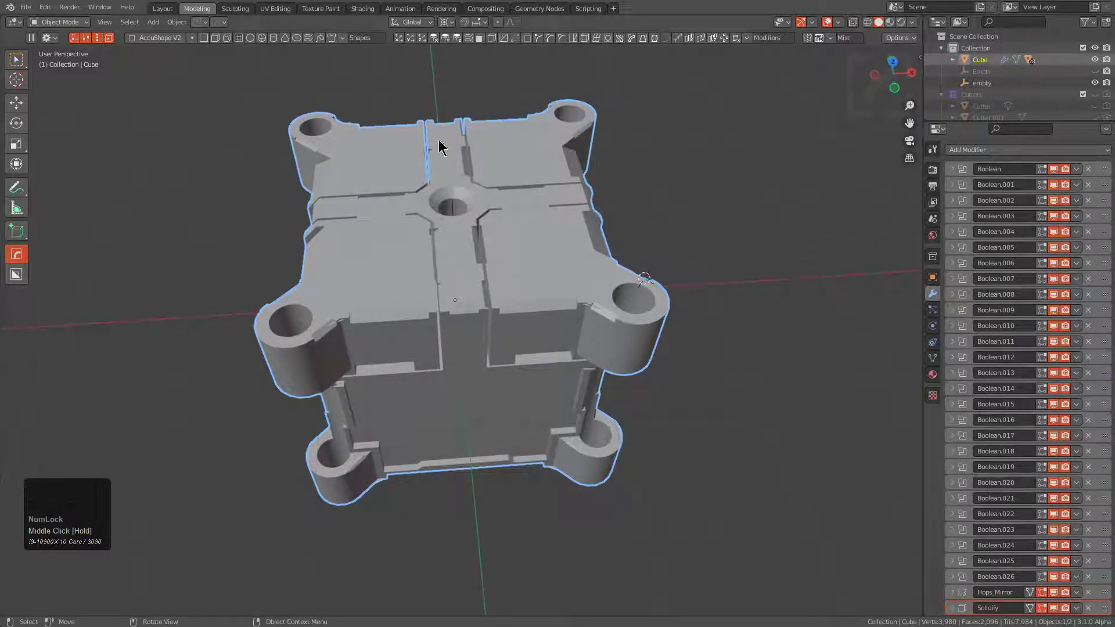
ctrl+middle_drag(529, 234, 597, 209)
Start HardOps Ever Scroll on the Cube and wheel through its booleans
key(q)
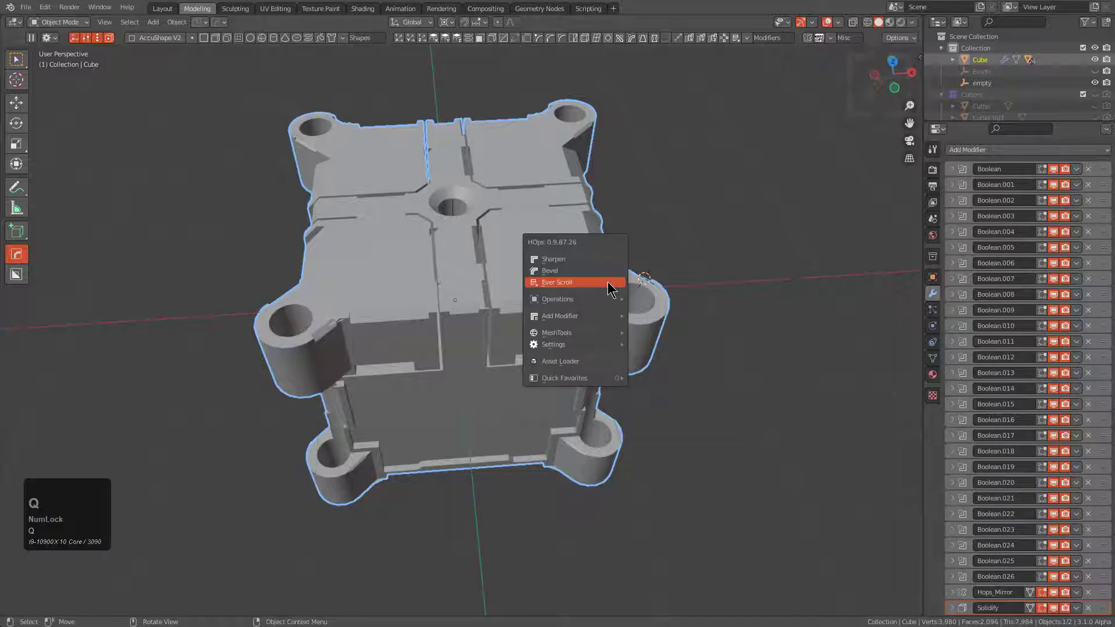
click(608, 283)
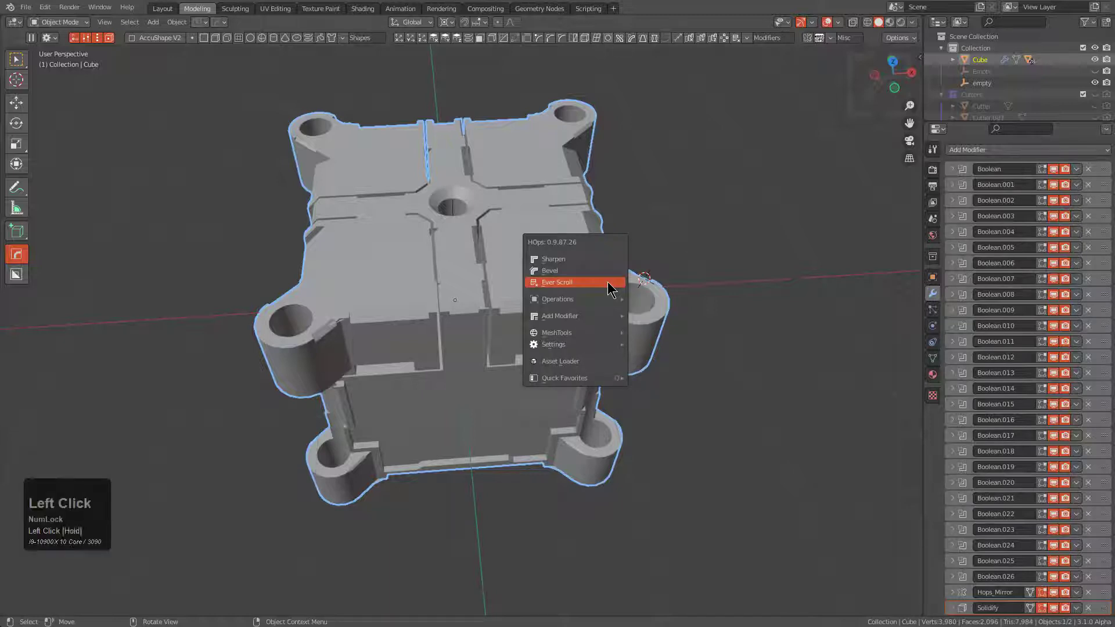
scroll(608, 283, up, 1)
scroll(608, 282, up, 11)
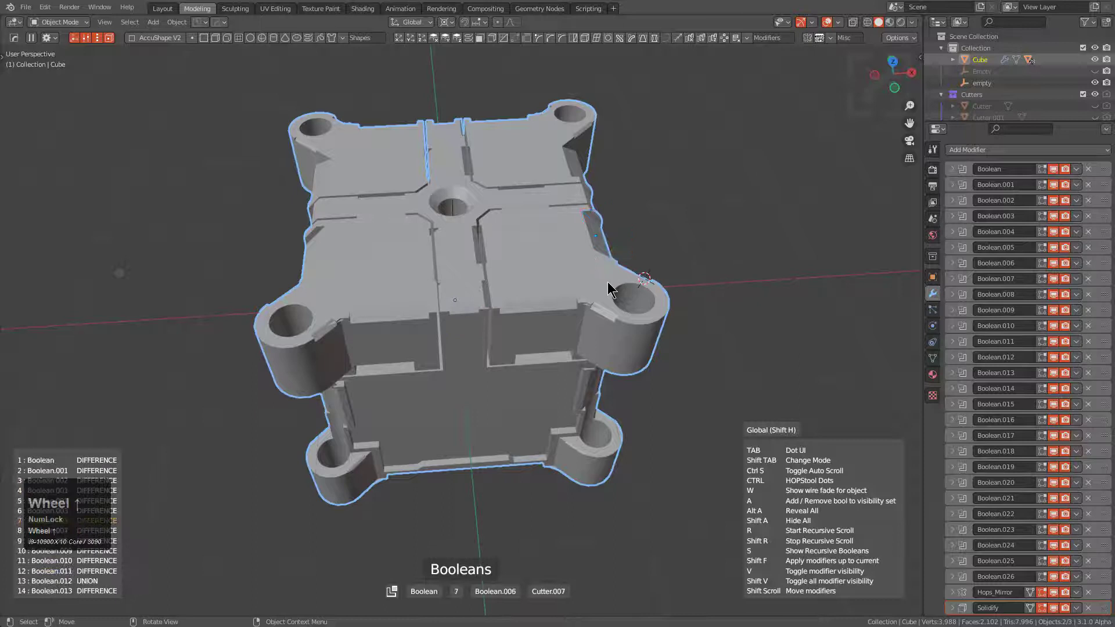
scroll(608, 283, up, 10)
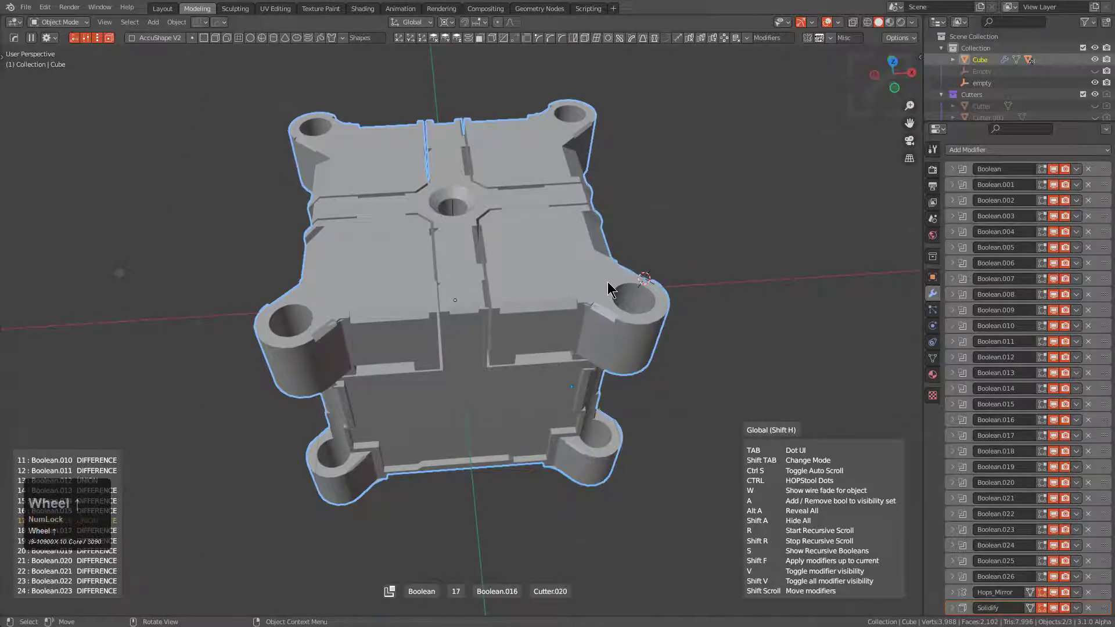
scroll(608, 283, down, 20)
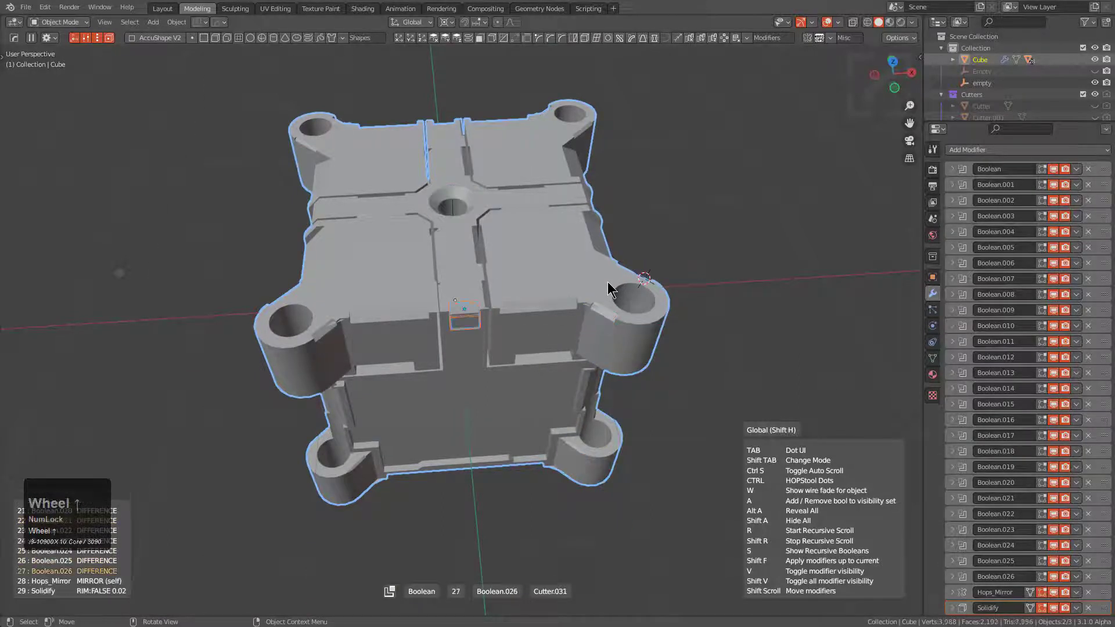
scroll(608, 281, up, 2)
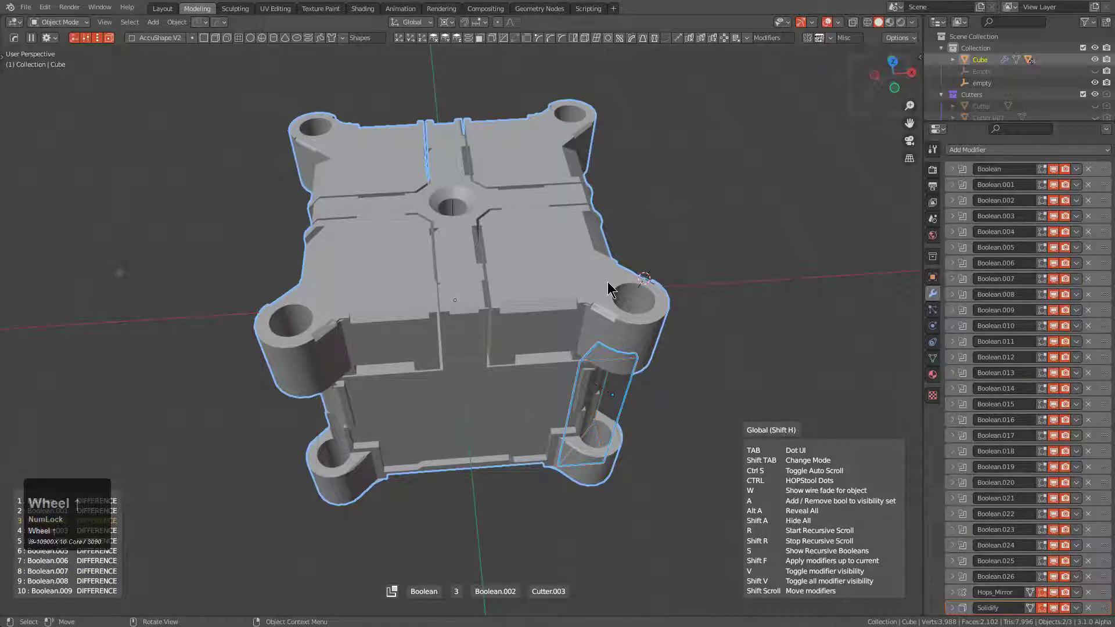
Append cutters to the visible set while scrolling up to Boolean.017 with Cutter.021
key(a)
scroll(607, 281, up, 3)
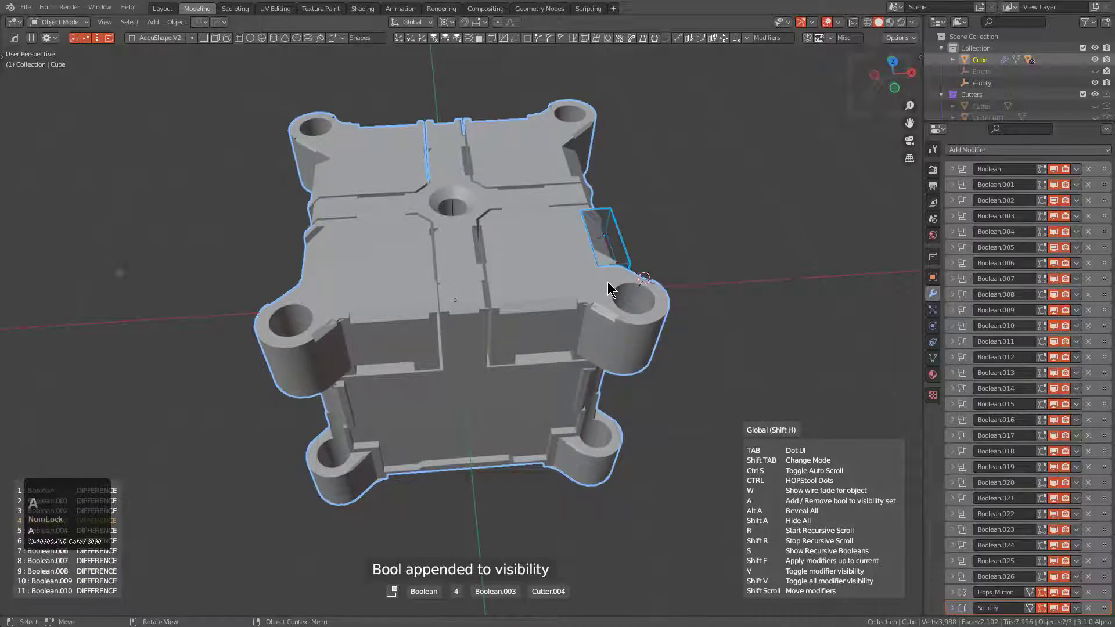
scroll(608, 281, up, 3)
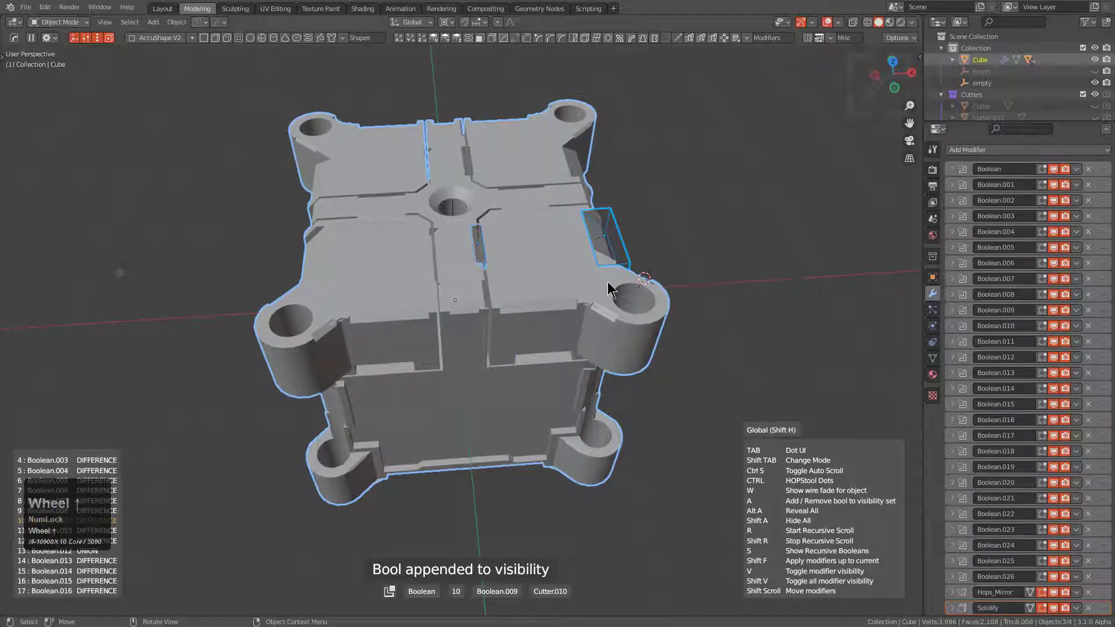
scroll(607, 281, up, 3)
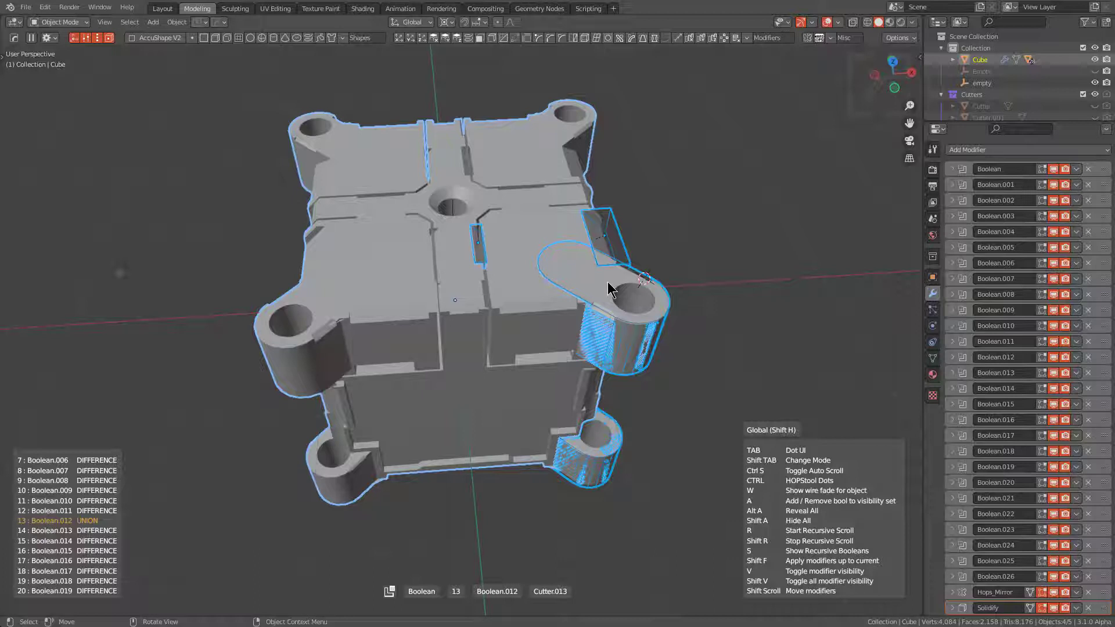
scroll(607, 282, up, 3)
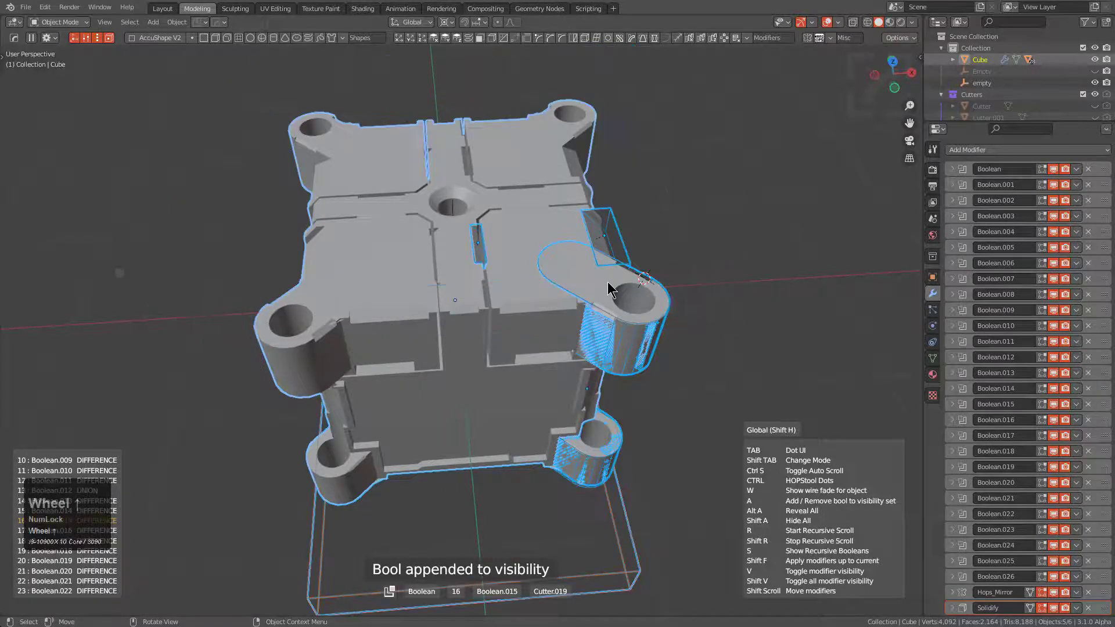
scroll(607, 288, up, 2)
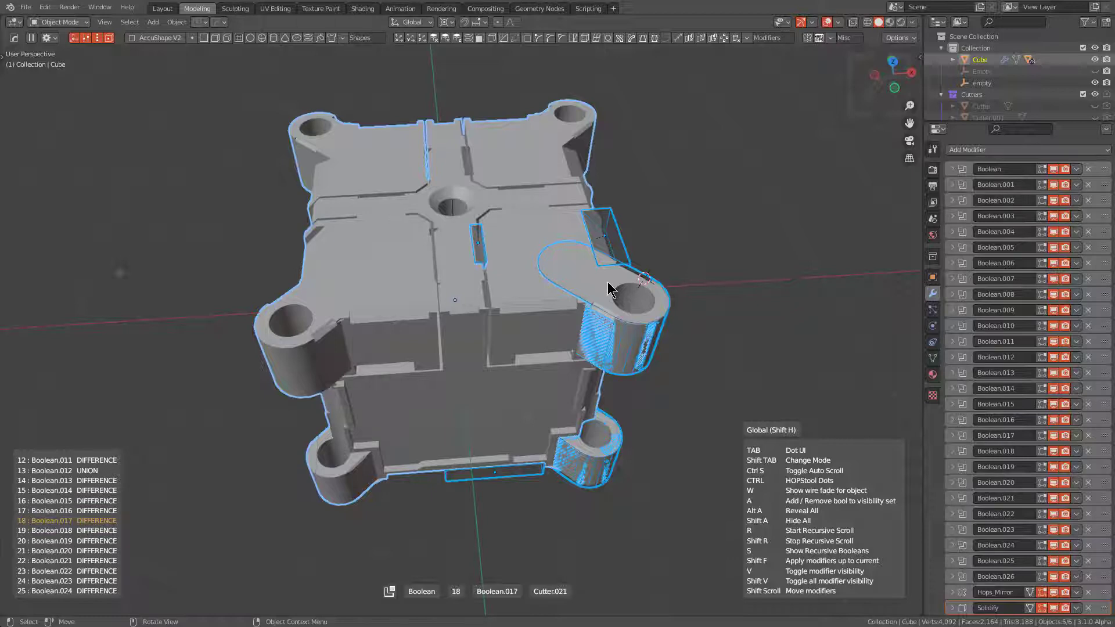
Exit Ever Scroll, orbit to a top-down view, and select box cutter Cutter.004
click(608, 286)
middle_drag(608, 281, 586, 290)
scroll(551, 245, up, 3)
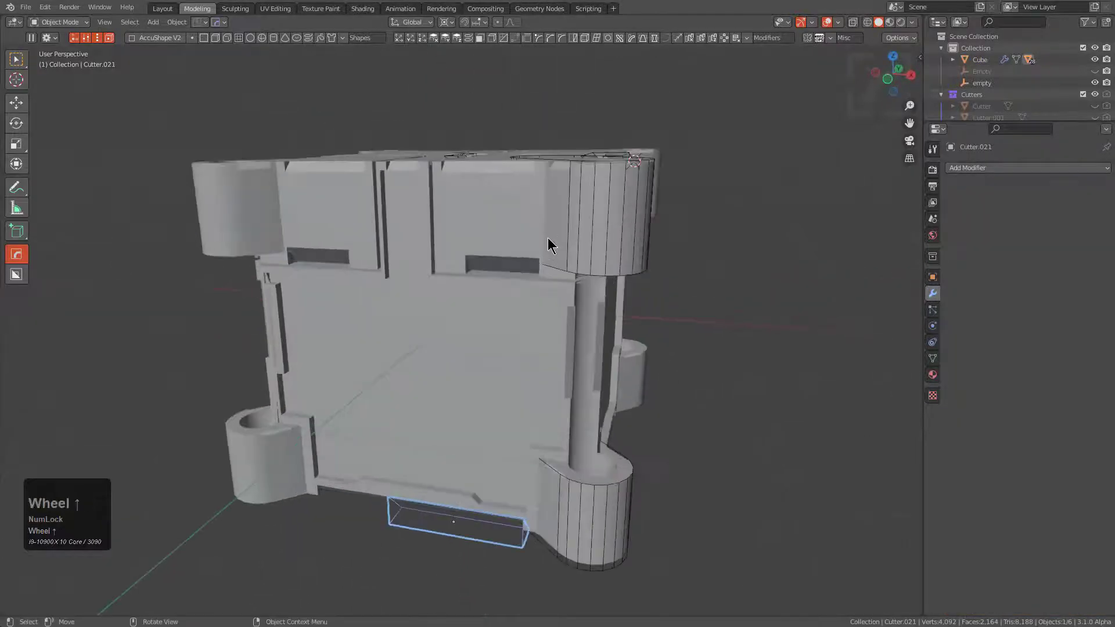
middle_drag(546, 241, 602, 199)
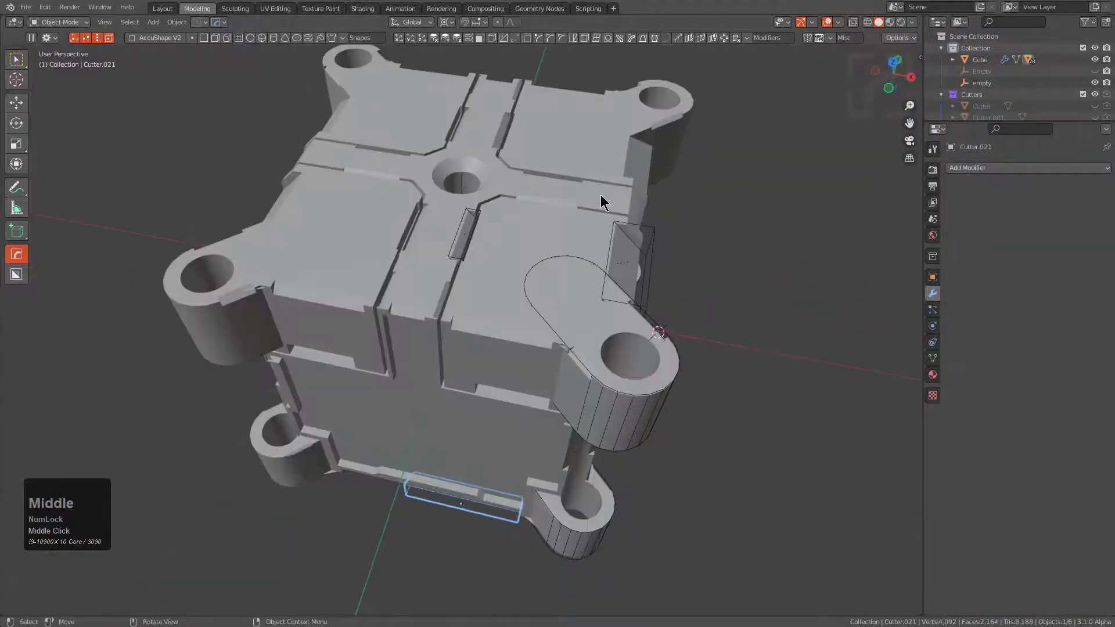
middle_drag(576, 238, 548, 236)
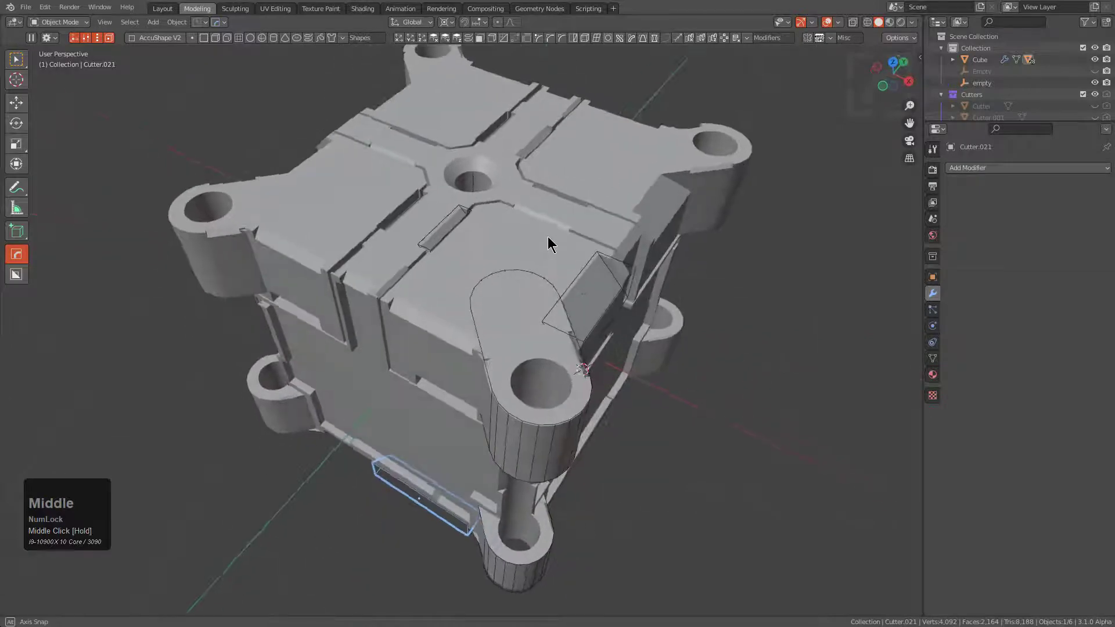
click(633, 270)
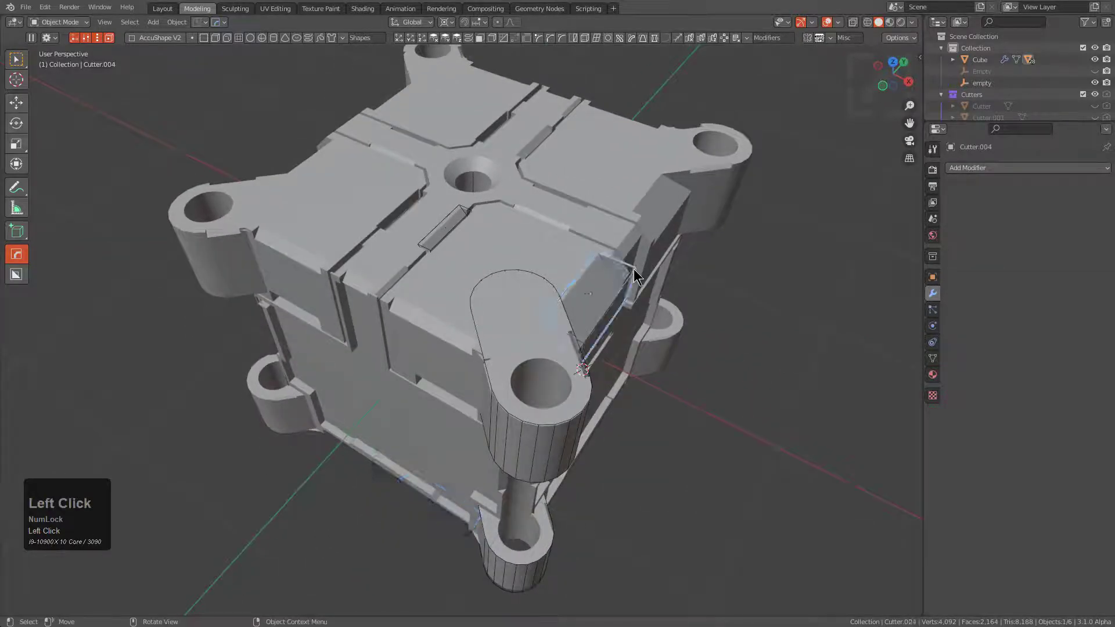
scroll(633, 270, up, 3)
Narrow Cutter.004 to 0.6394 scale, slide it sideways, and show the Cutters collection
key(s)
key(x)
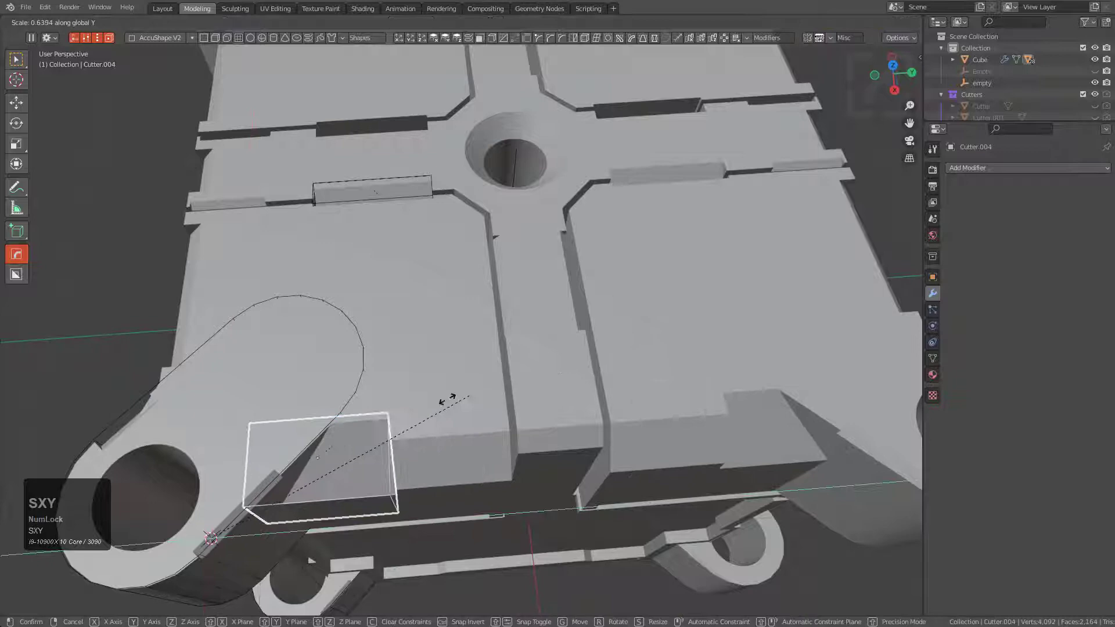
click(407, 404)
key(g)
key(x)
click(514, 403)
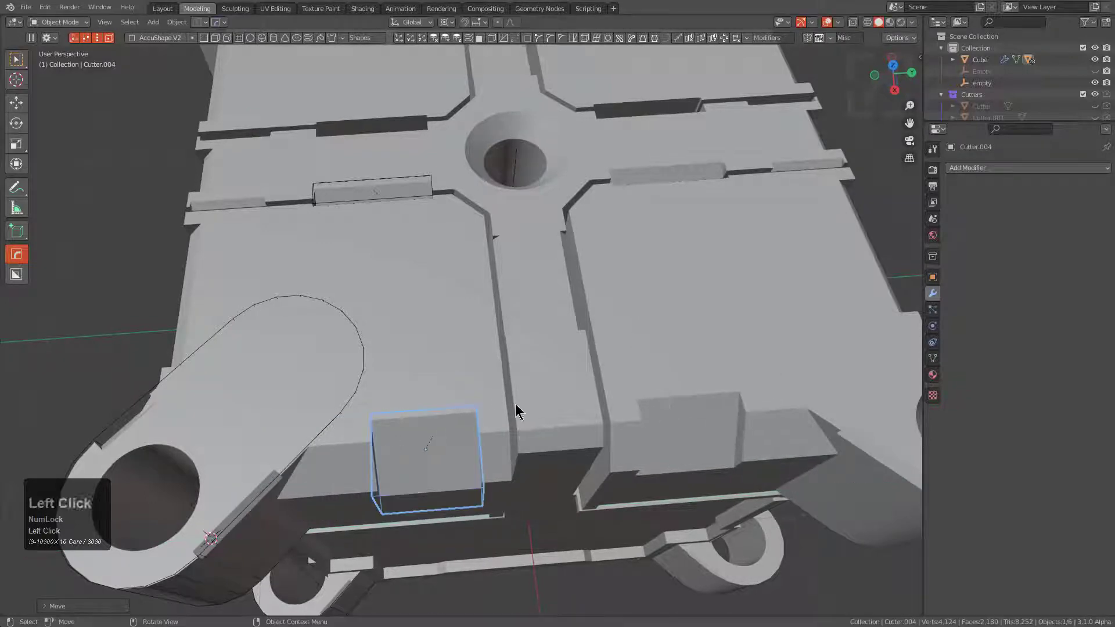
scroll(453, 384, down, 4)
scroll(494, 374, up, 2)
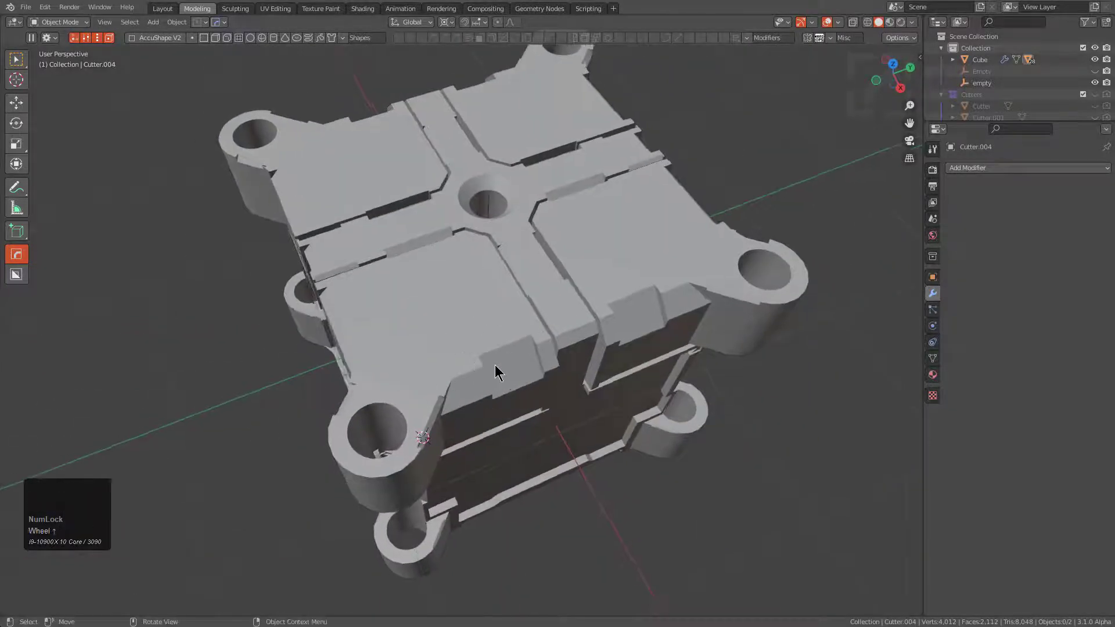
key(shift+1)
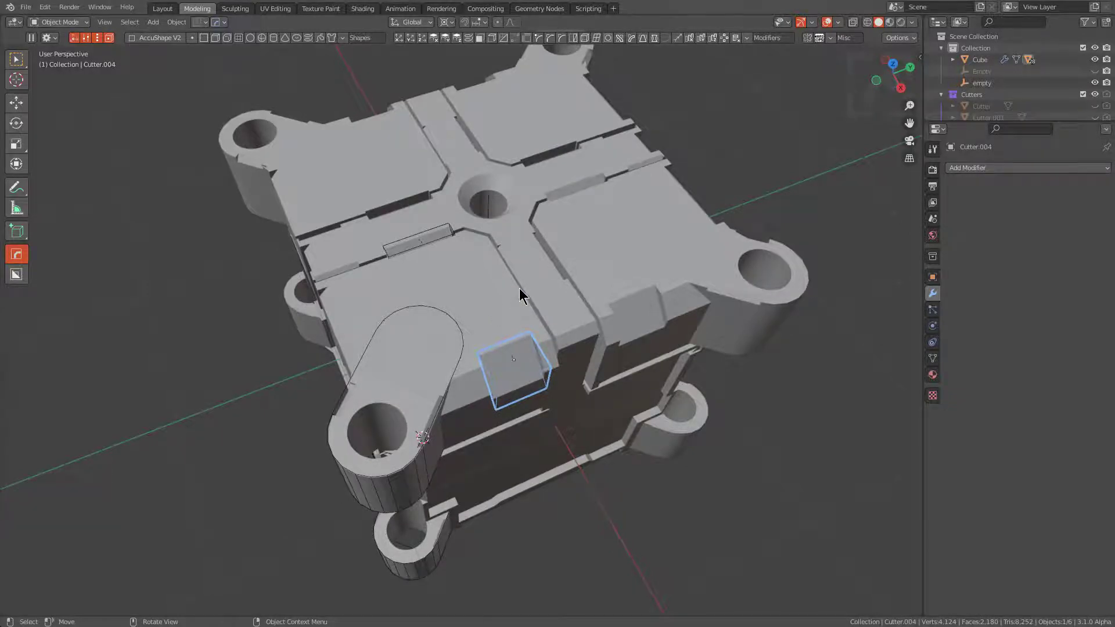
middle_drag(519, 288, 576, 285)
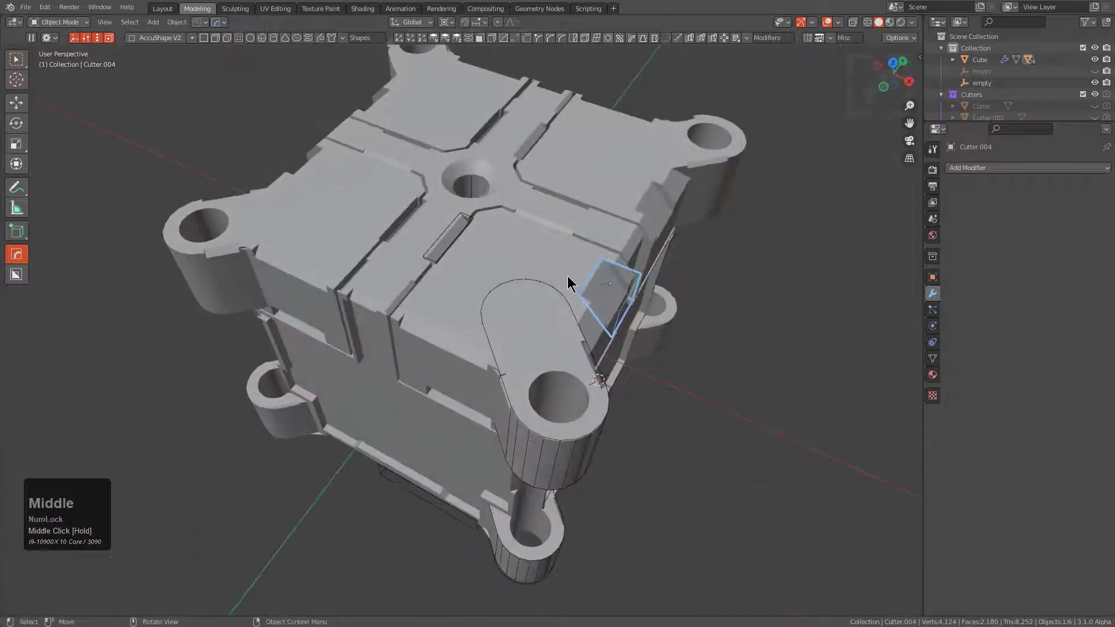
Ever Scroll the Cube's booleans up to Boolean.007 (Cutter.008), then exit scroll mode
click(577, 255)
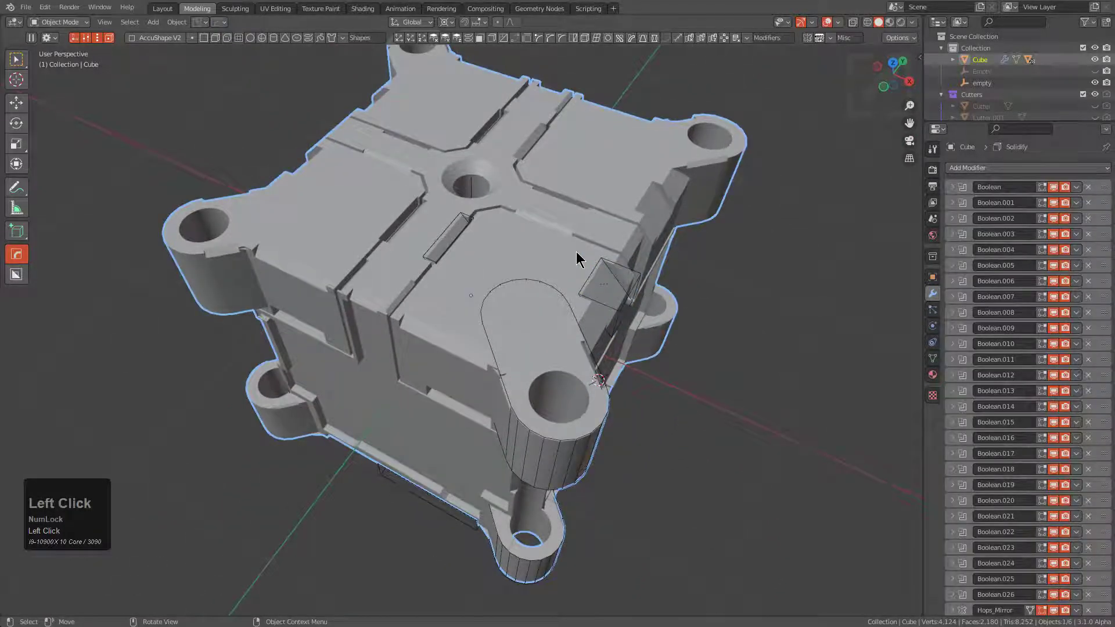
key(q)
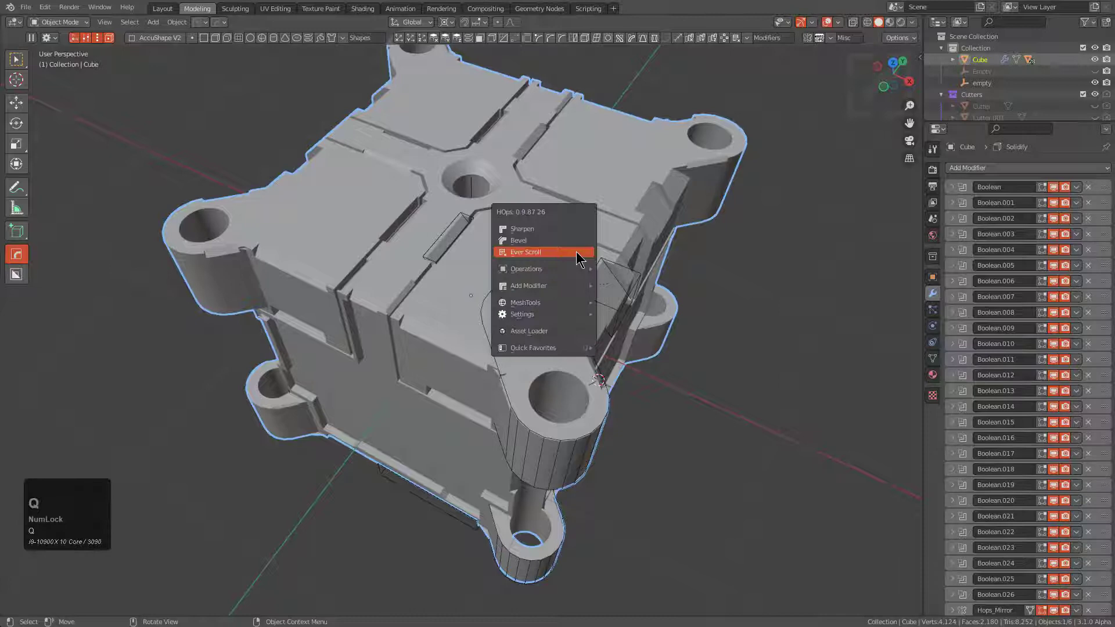
click(576, 252)
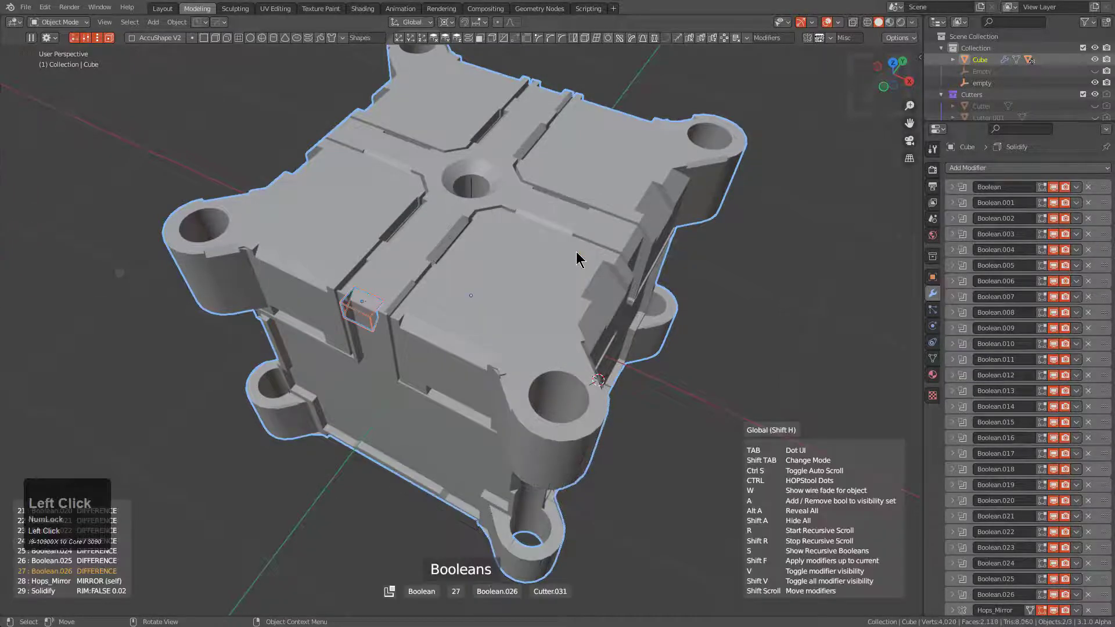
scroll(577, 252, up, 1)
scroll(576, 252, up, 4)
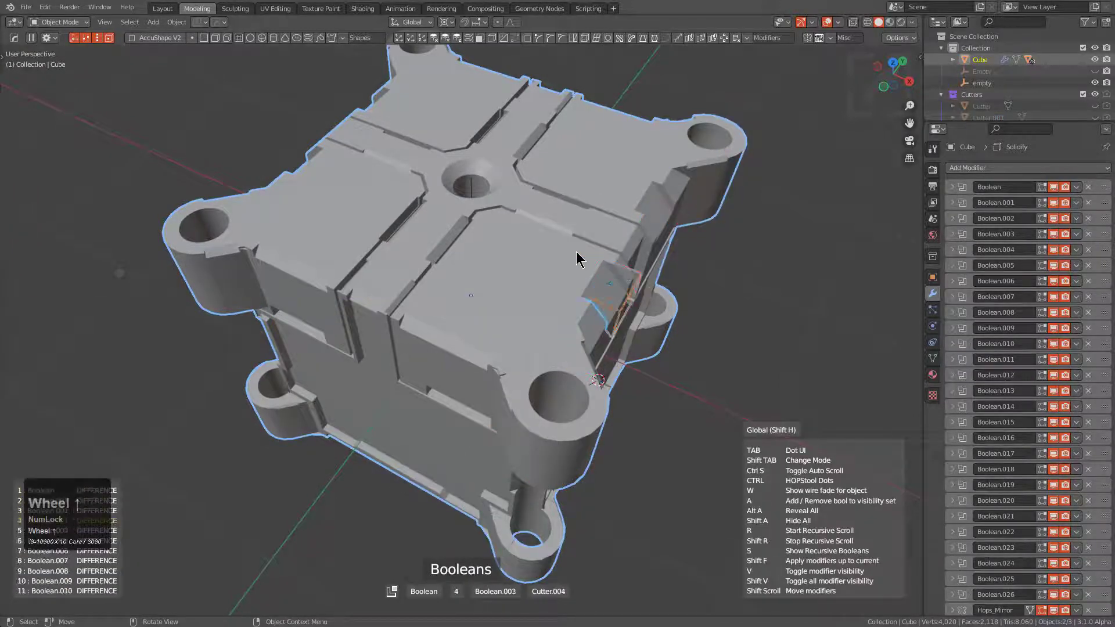
scroll(576, 252, up, 3)
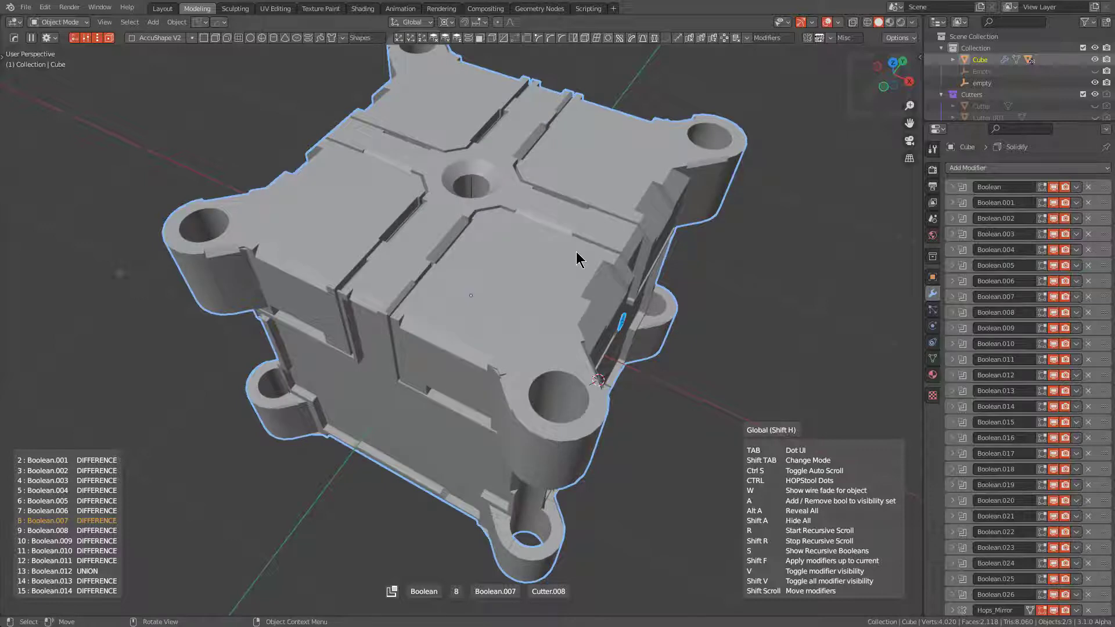
right_click(576, 252)
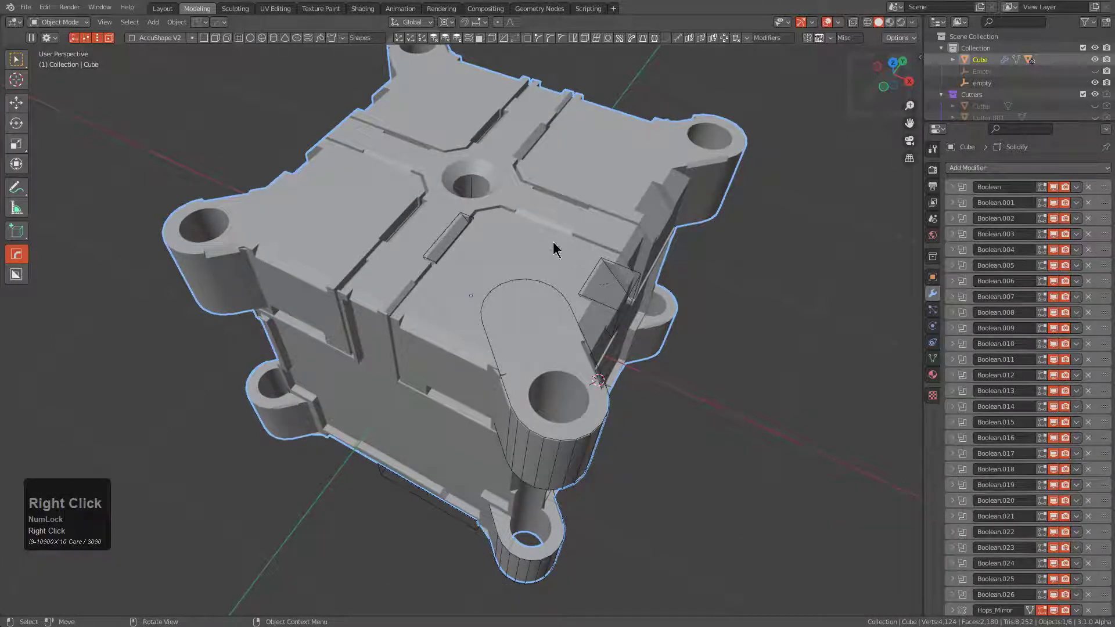
Check the Scroll Type settings in the HardOps helper's Options tab
click(219, 22)
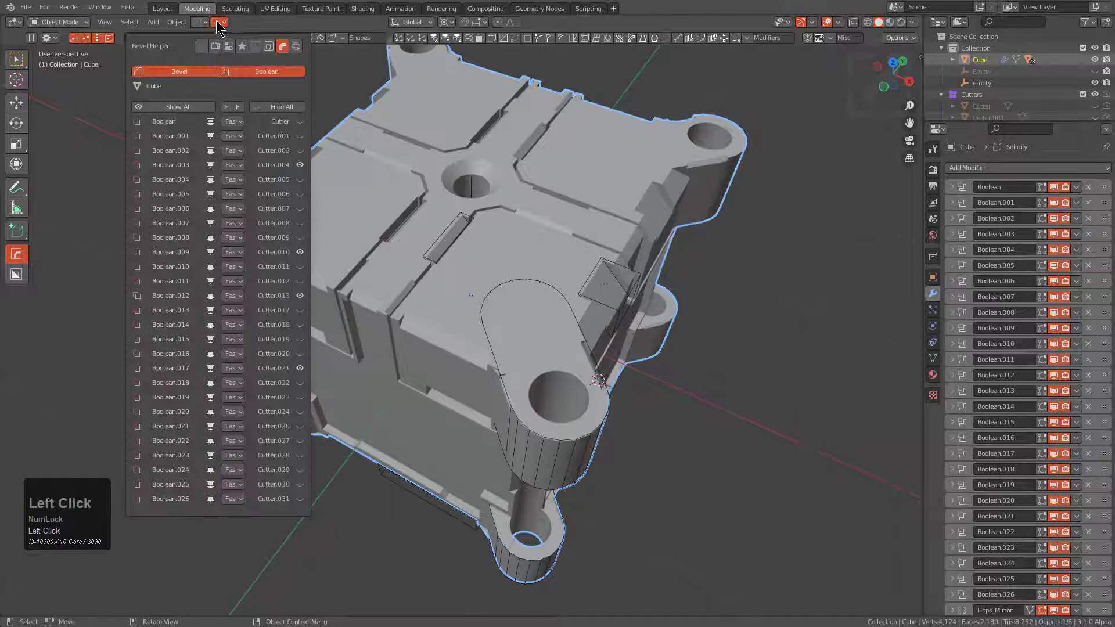
click(242, 46)
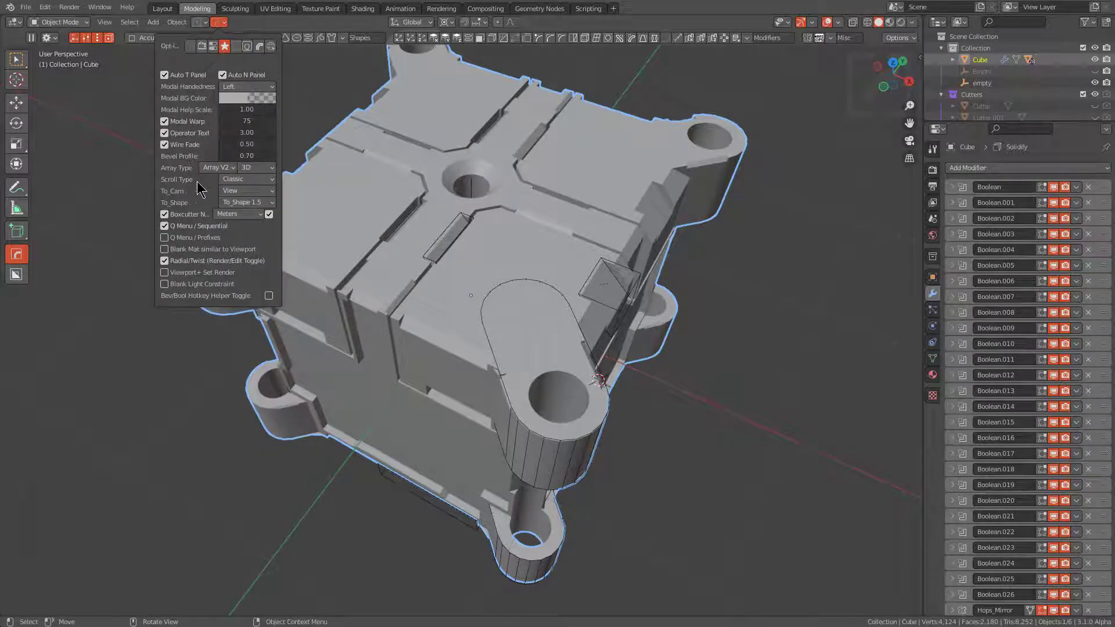
click(231, 187)
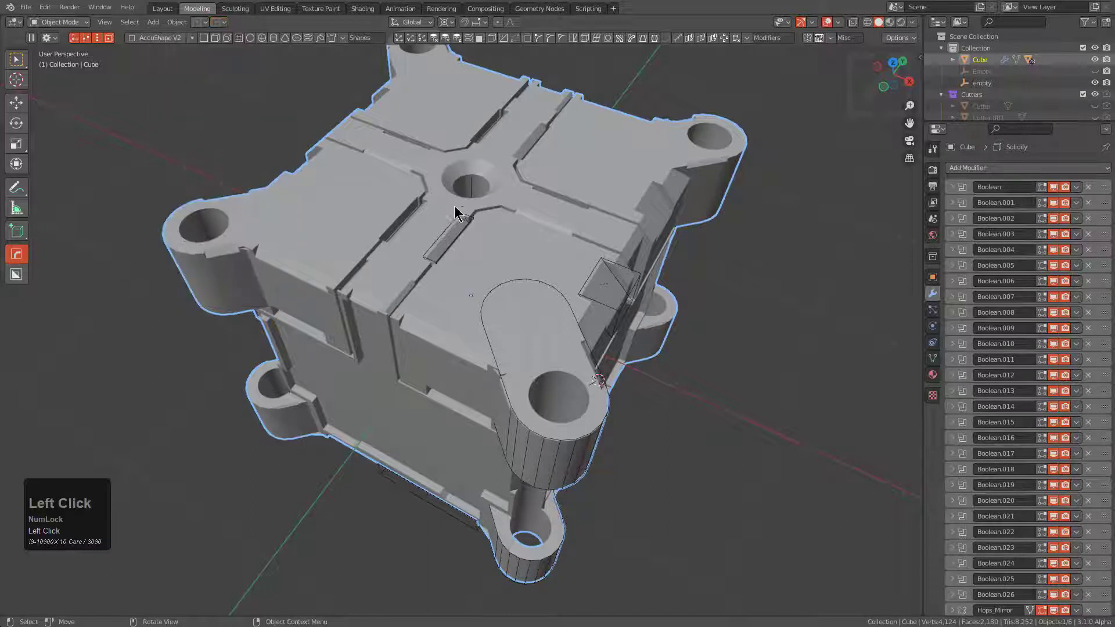
Ever Scroll the Cube's booleans, appending one to visibility, reaching Boolean.004 with Cutter.005
key(q)
click(543, 229)
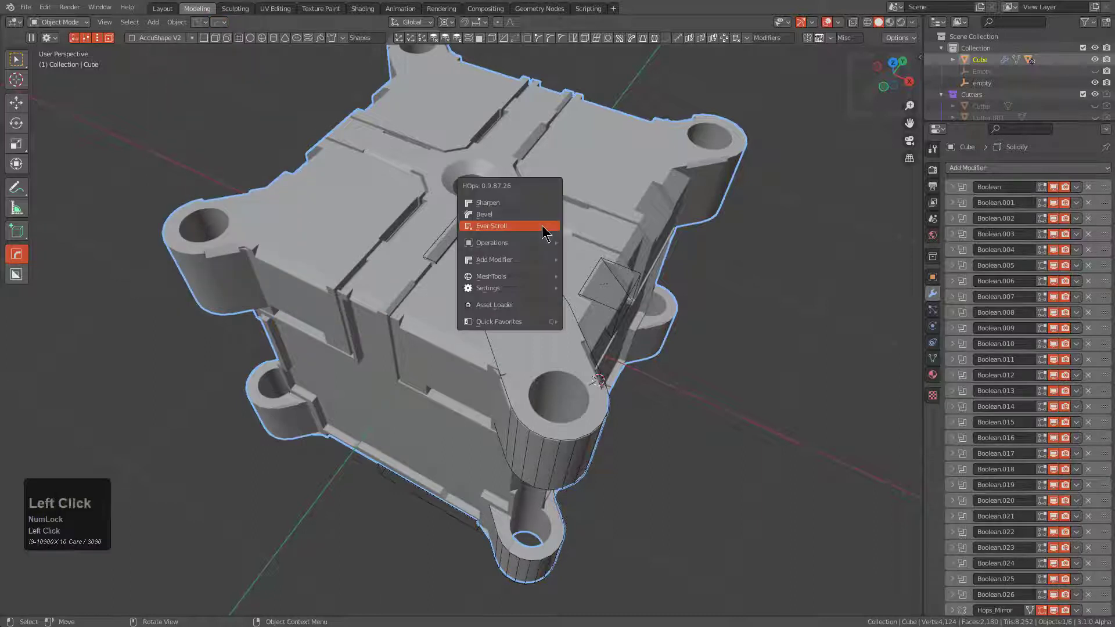
scroll(543, 232, up, 3)
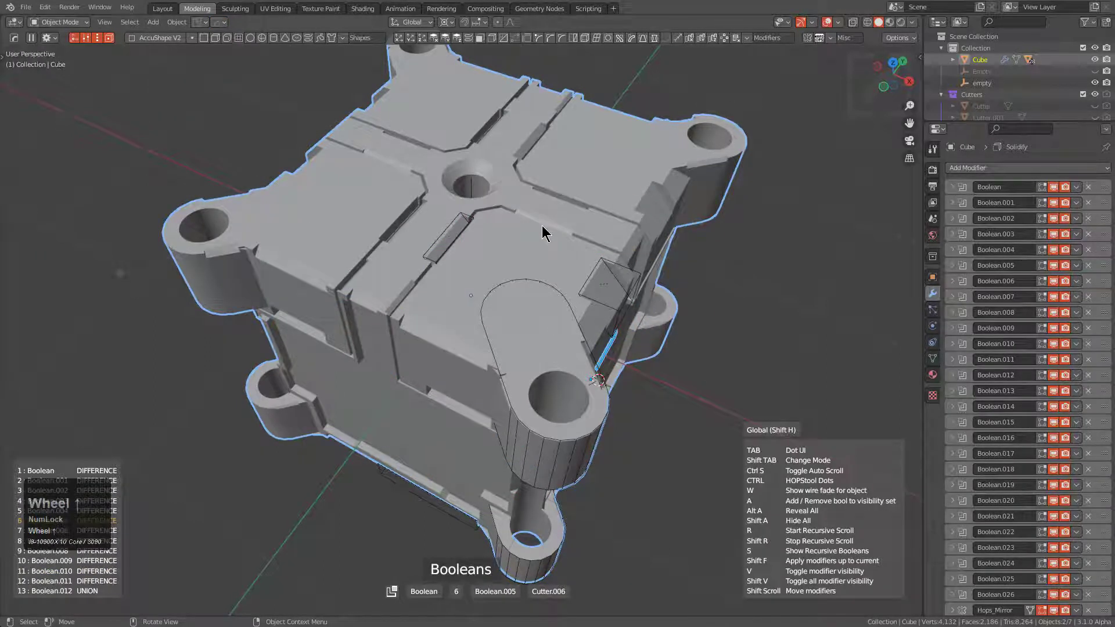
scroll(543, 233, up, 14)
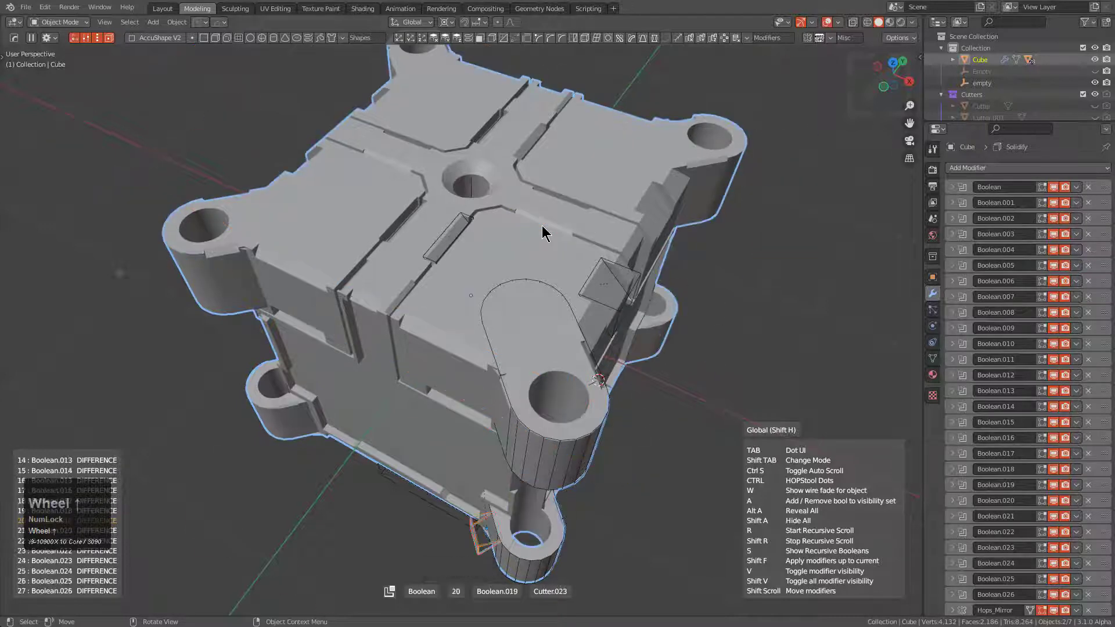
scroll(543, 232, down, 4)
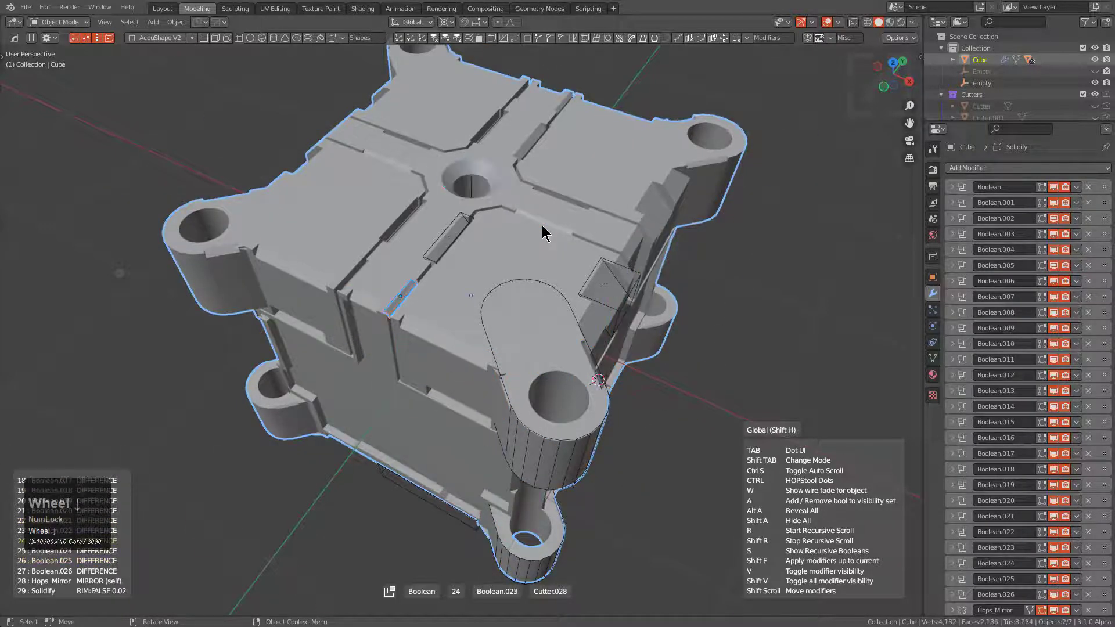
scroll(543, 232, up, 1)
key(a)
scroll(543, 233, up, 3)
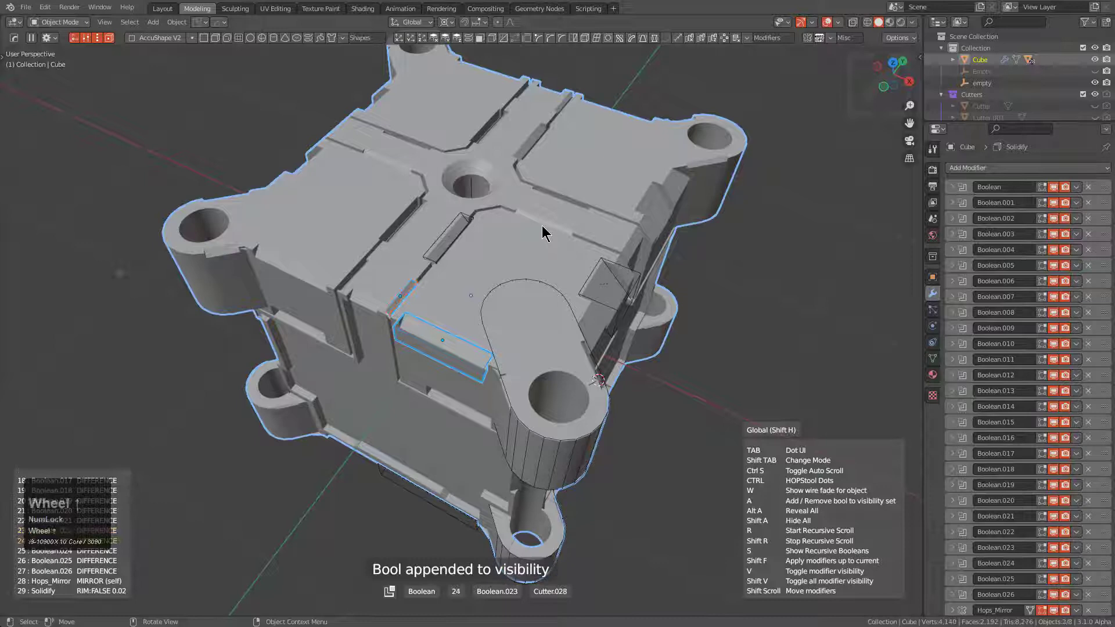
scroll(543, 232, up, 4)
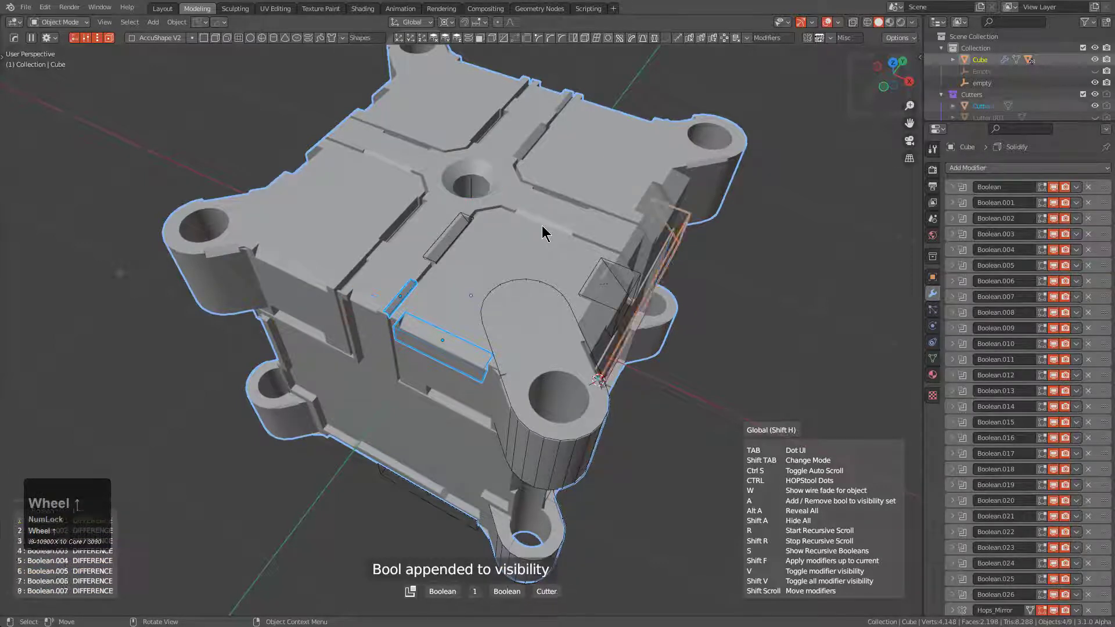
scroll(543, 232, up, 3)
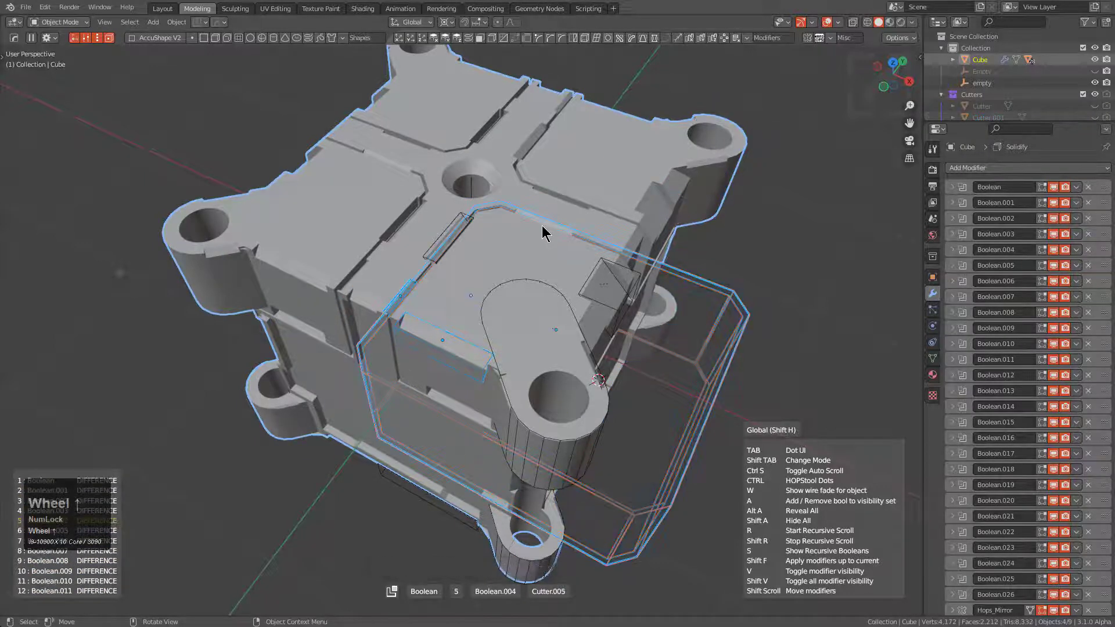
Finish on Cutter.005 and orbit to view its cut from another side
click(543, 233)
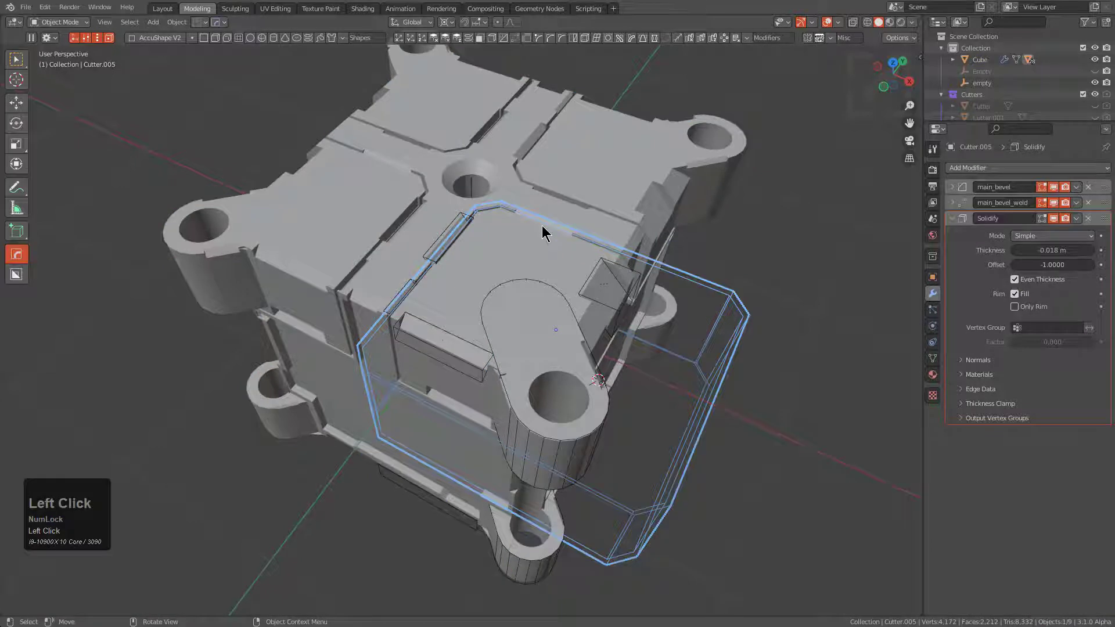
mouse_move(532, 245)
middle_down()
mouse_move(544, 267)
mouse_move(538, 256)
middle_up()
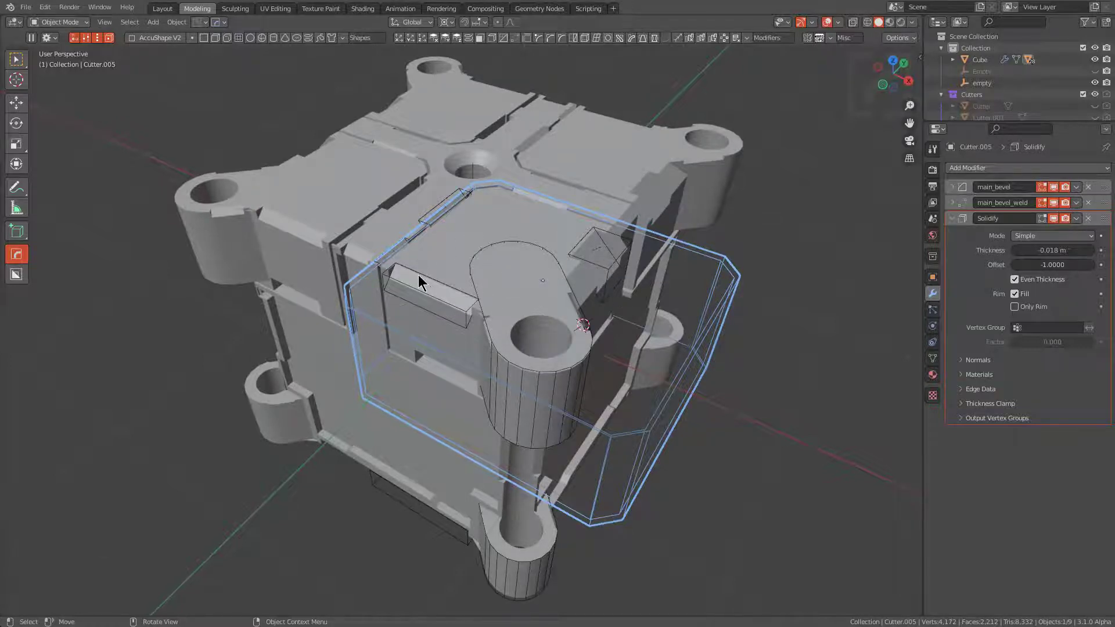
Reselect the Cube and Ever Scroll to Boolean.021 (Cutter.026), listing all booleans with toggles
click(580, 147)
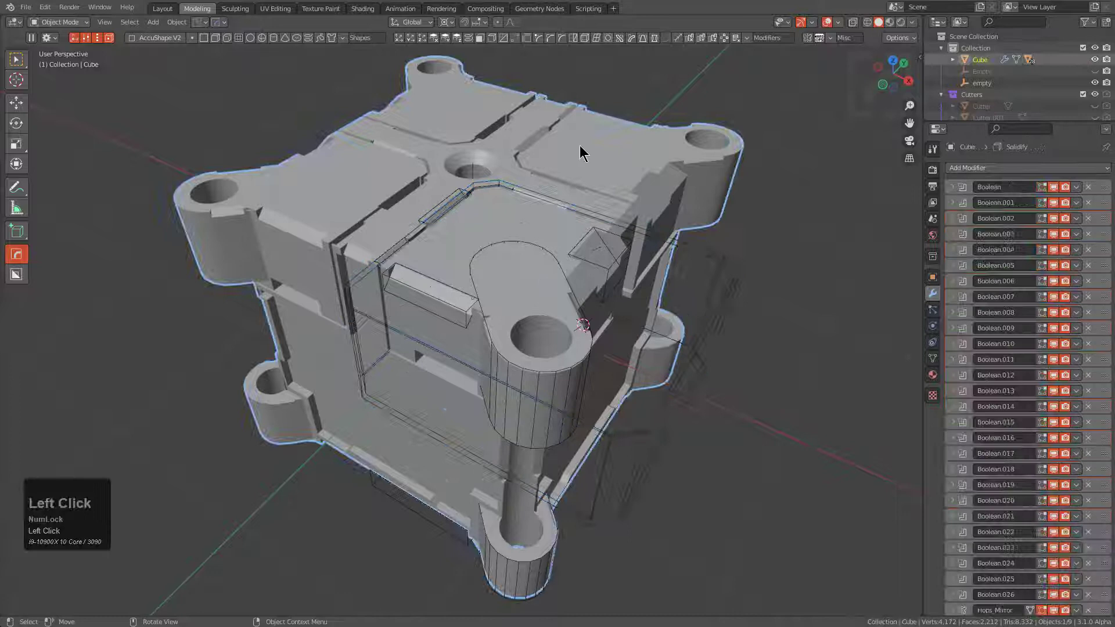
key(q)
click(580, 148)
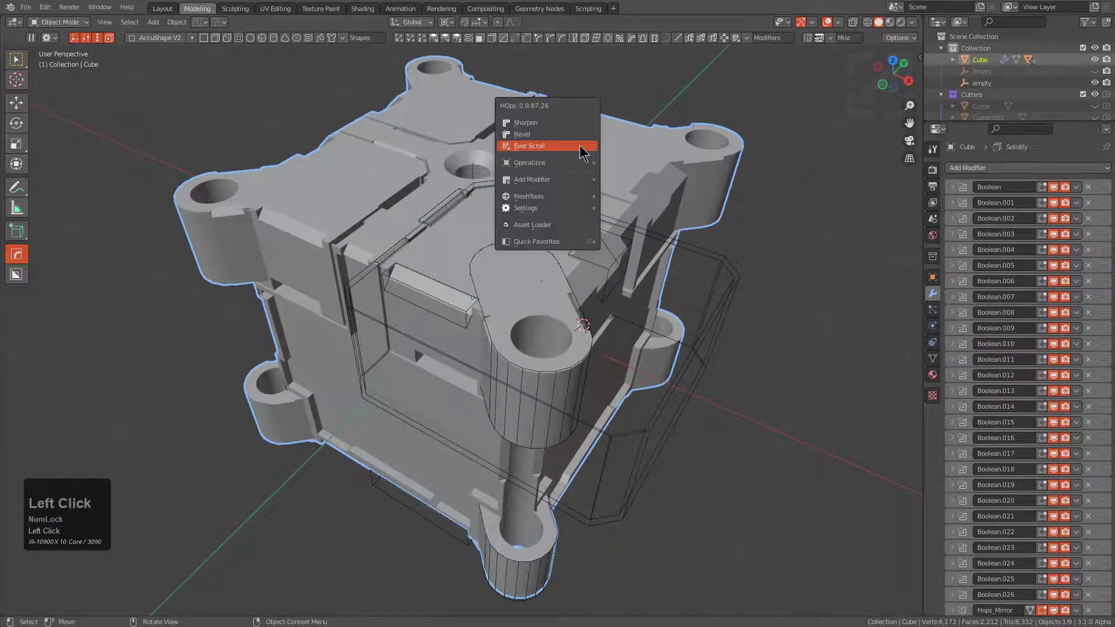
scroll(580, 146, up, 19)
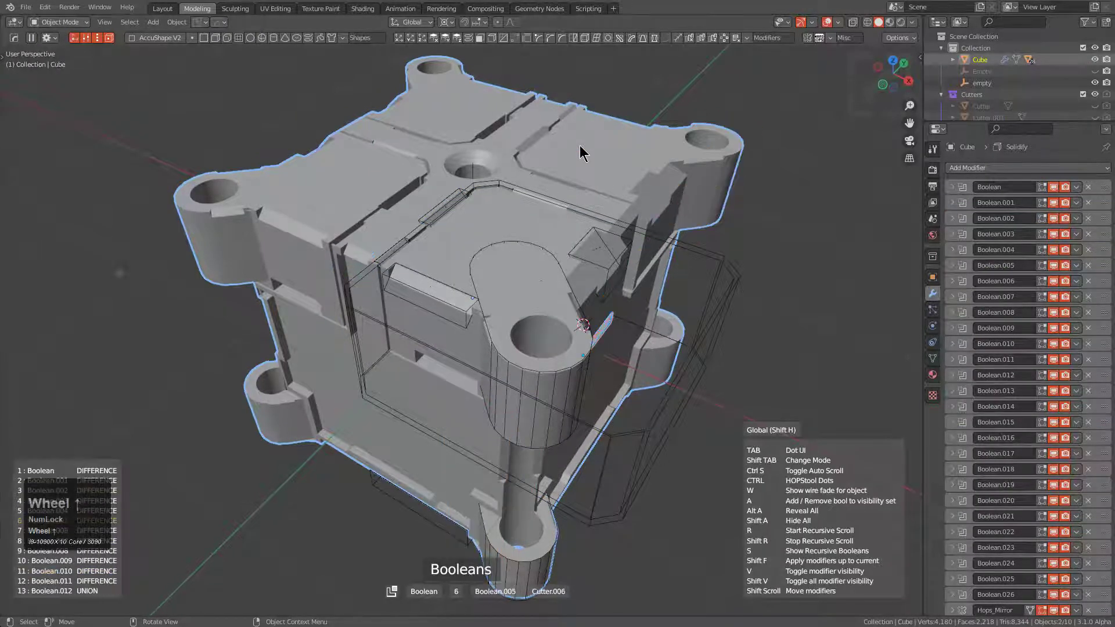
scroll(580, 145, up, 11)
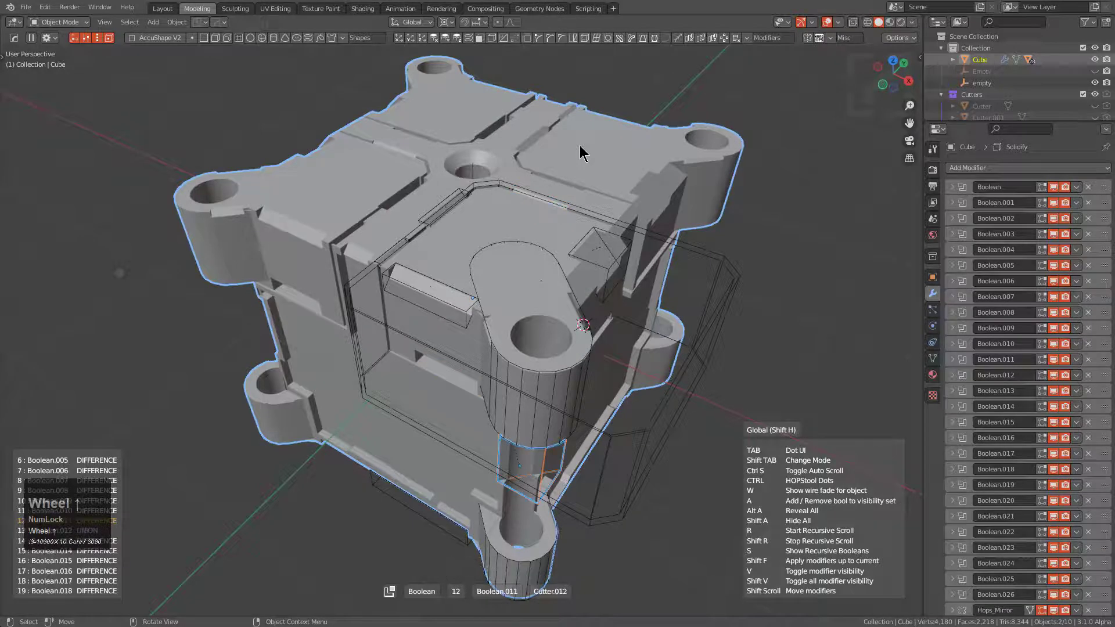
scroll(580, 146, up, 3)
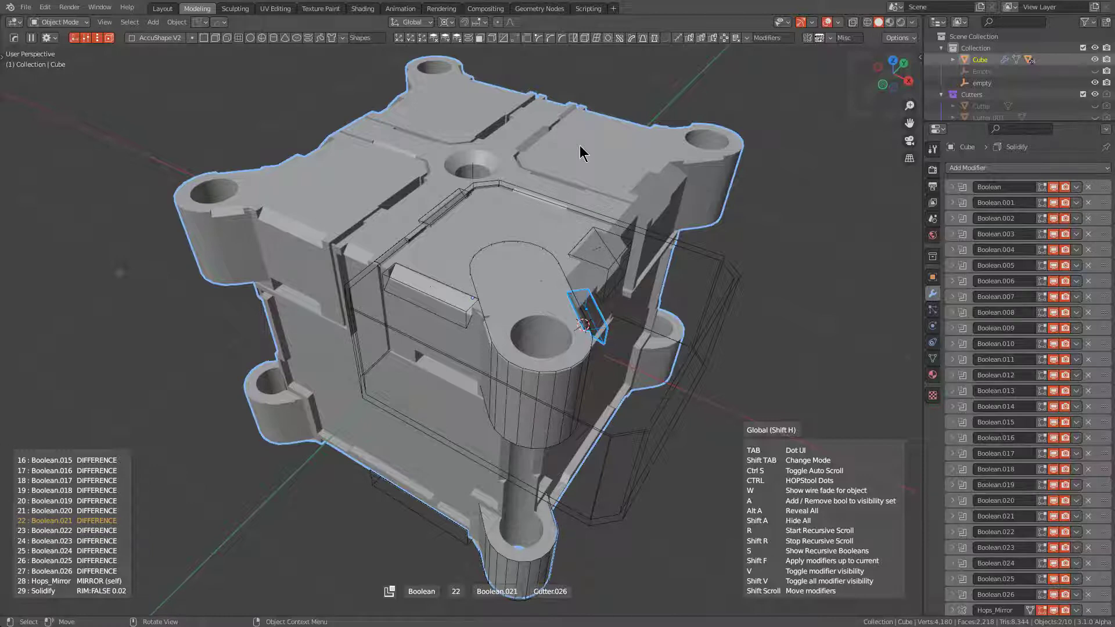
key(Tab)
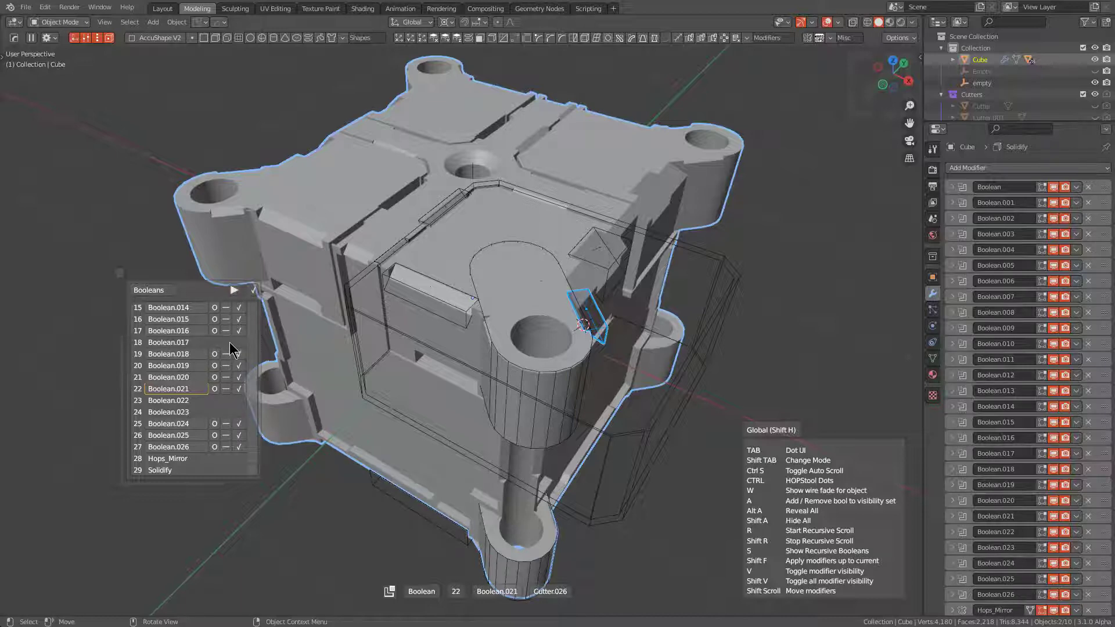
Wheel back through the boolean list to Boolean.019 with Cutter.023
scroll(216, 357, up, 7)
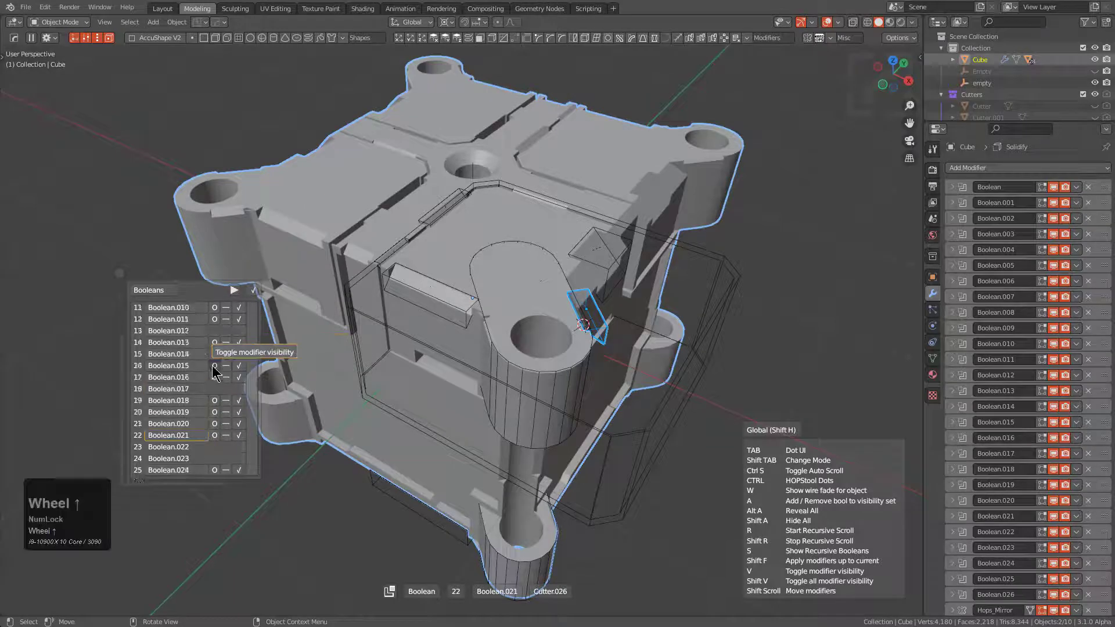
scroll(216, 360, up, 7)
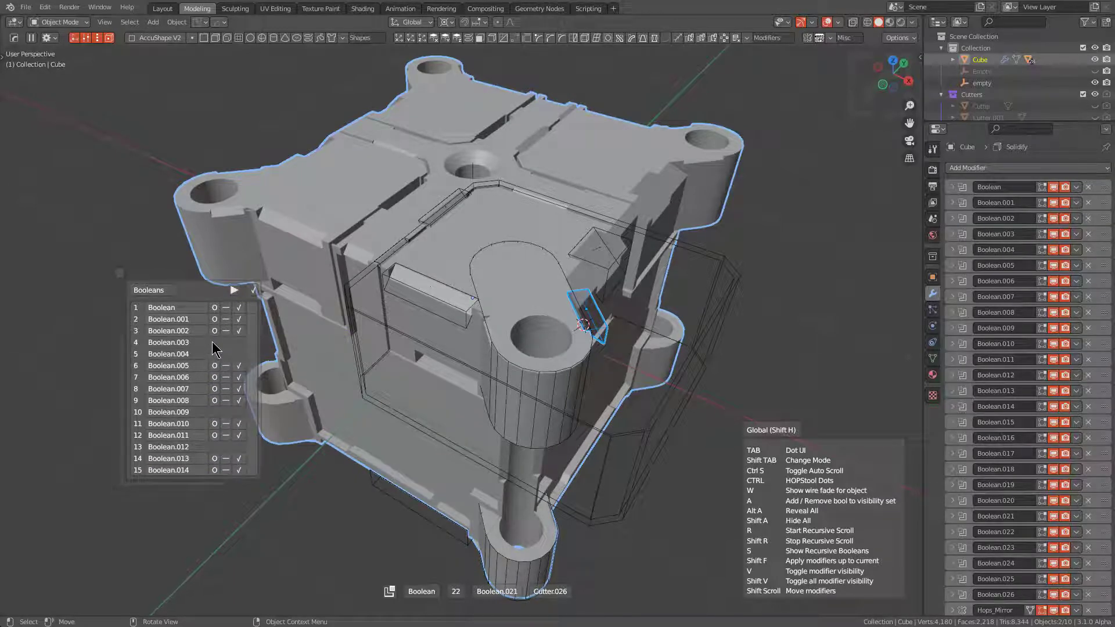
scroll(437, 294, up, 2)
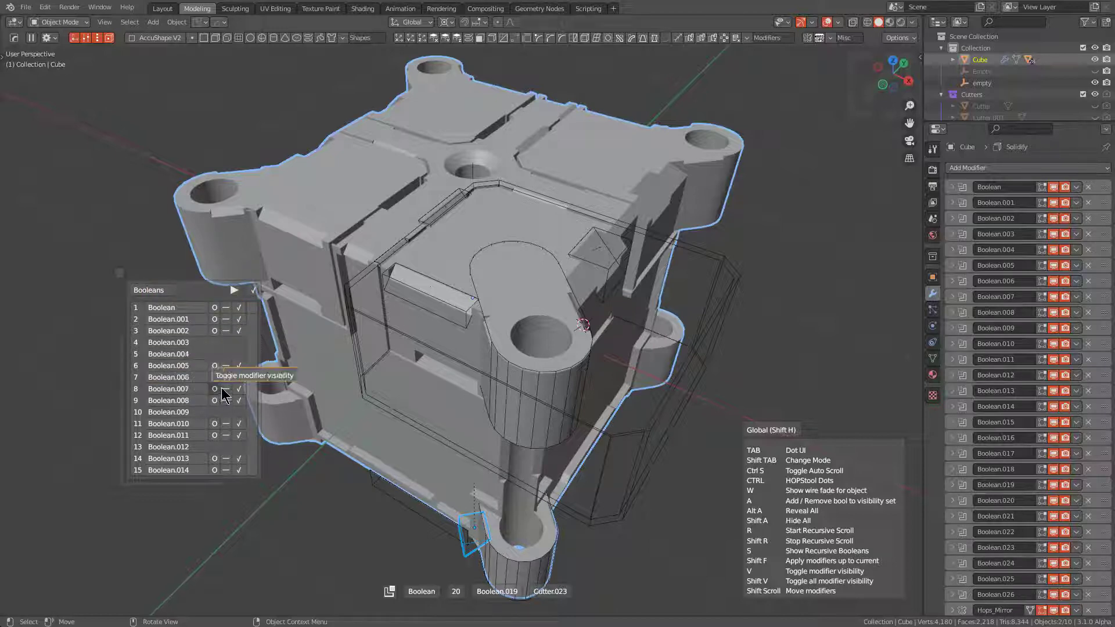
Apply modifiers up to Boolean.007, then through Boolean.010, leaving Boolean.011 onward live
key(shift)
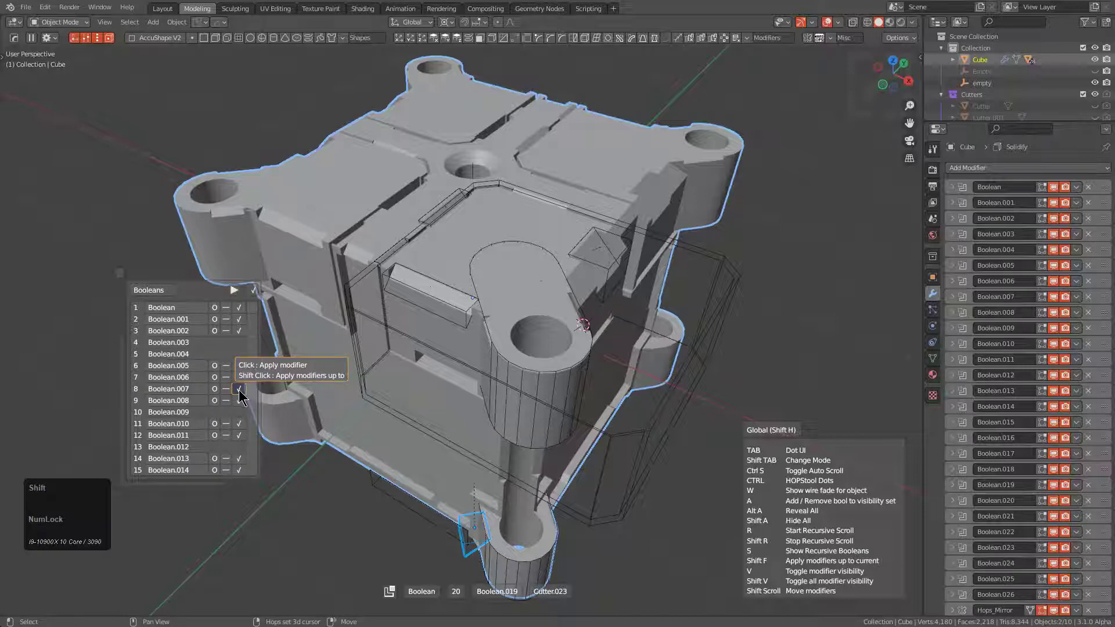
shift+click(239, 389)
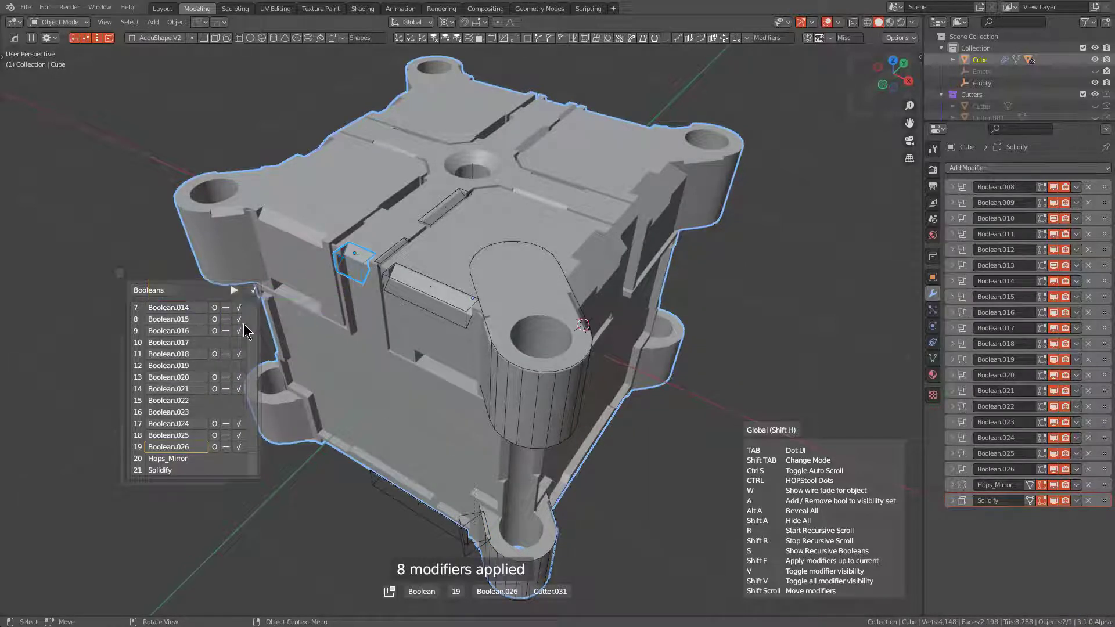
scroll(235, 336, up, 6)
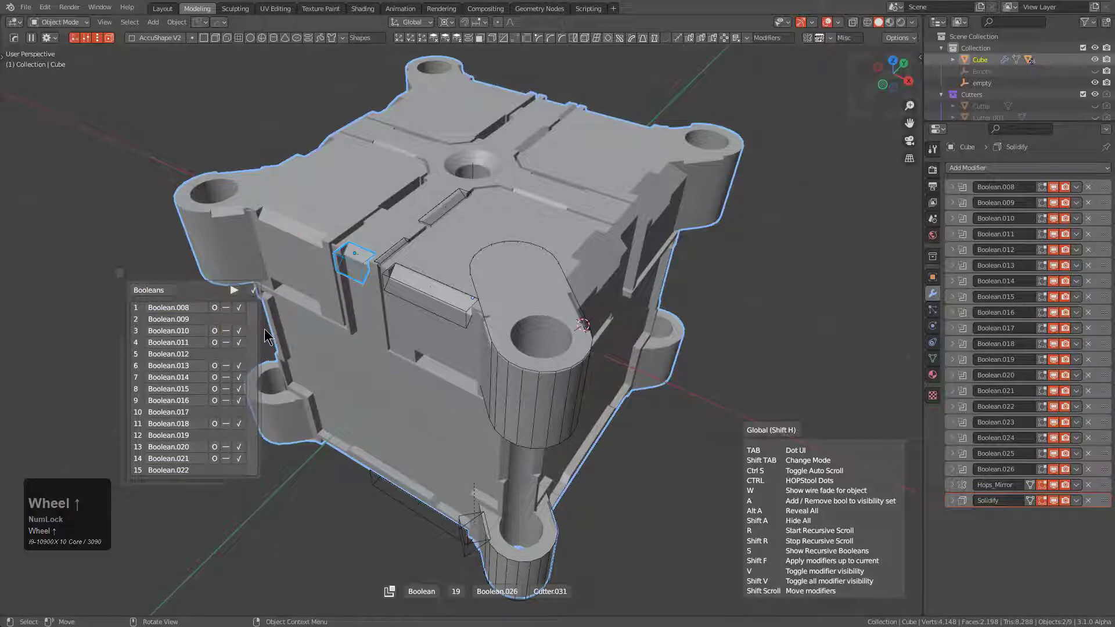
shift+click(238, 330)
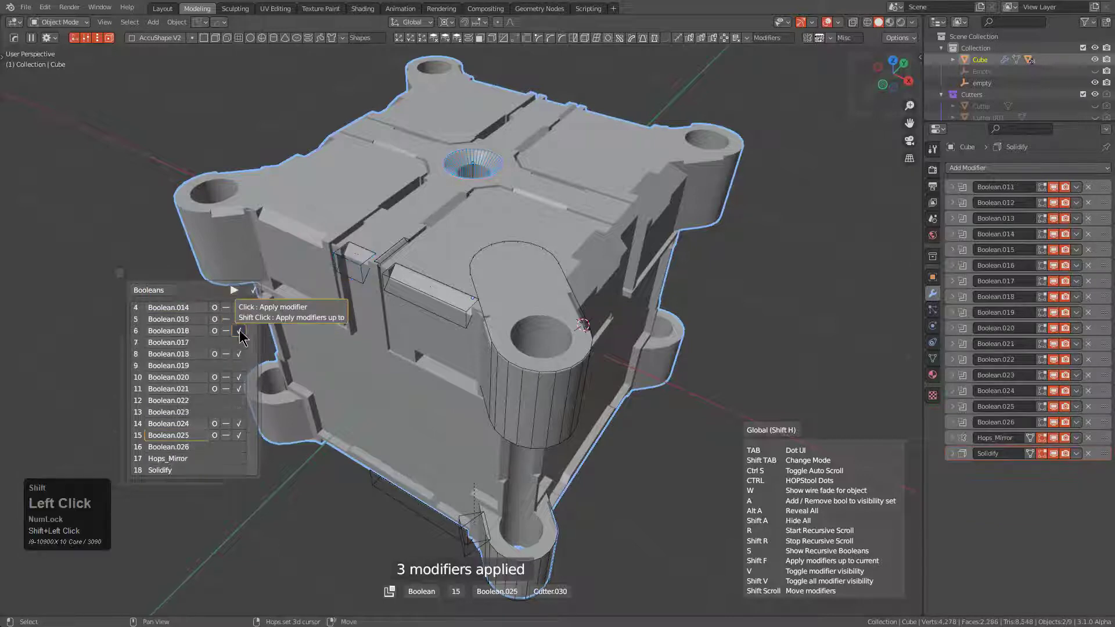
Select centre-hole cutter Cutter.030 to inspect its bevel modifiers, then reselect the cube
click(428, 207)
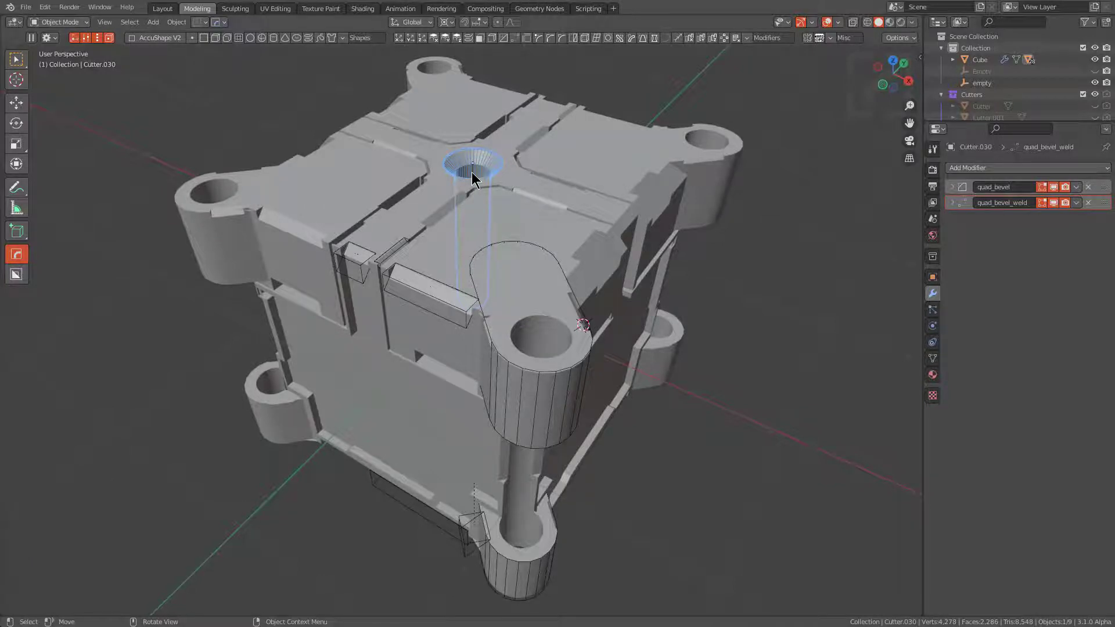
click(529, 206)
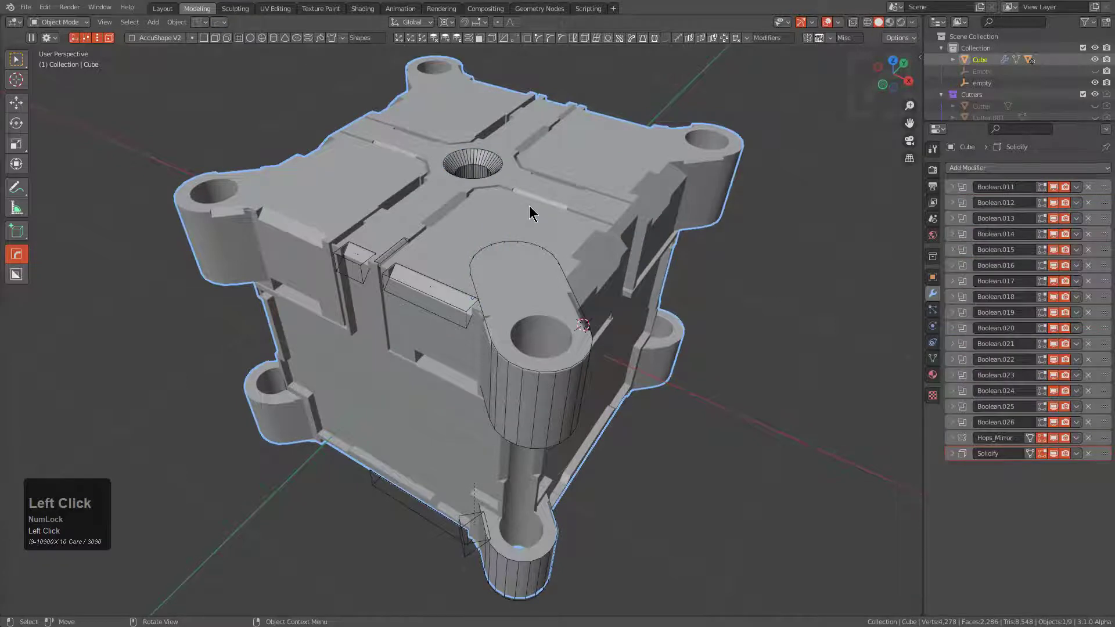